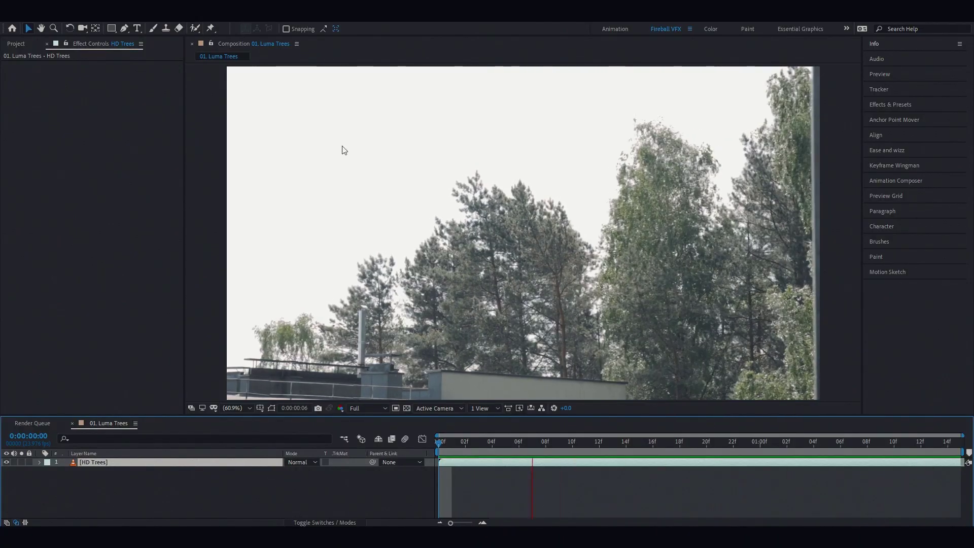
# Stop the preview, show the pixel colour information, and apply the Luma Key effect to the HD Trees layer.
pyautogui.press('space')
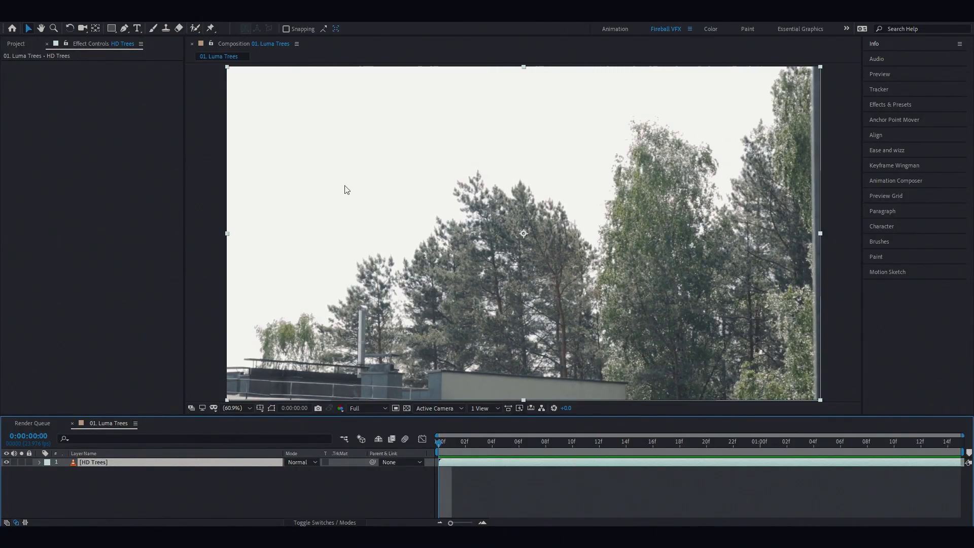
pyautogui.click(874, 45)
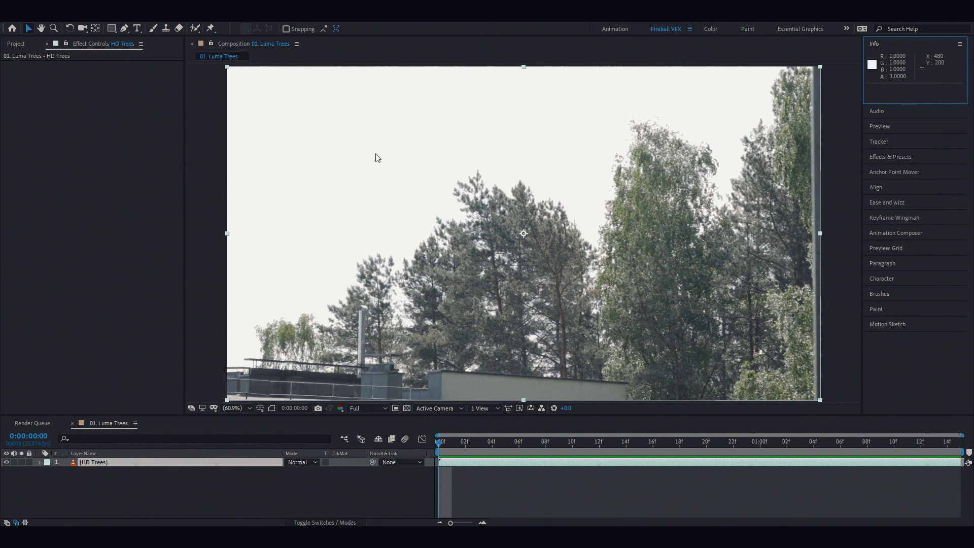
pyautogui.click(890, 156)
pyautogui.click(903, 117)
pyautogui.write('lu')
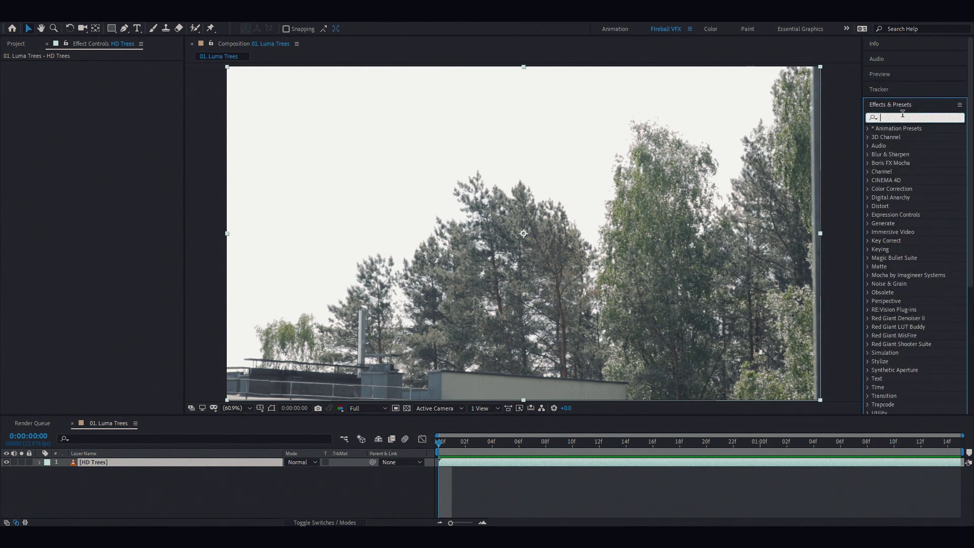
pyautogui.write('ma key')
pyautogui.moveTo(903, 137); pyautogui.dragTo(370, 161)
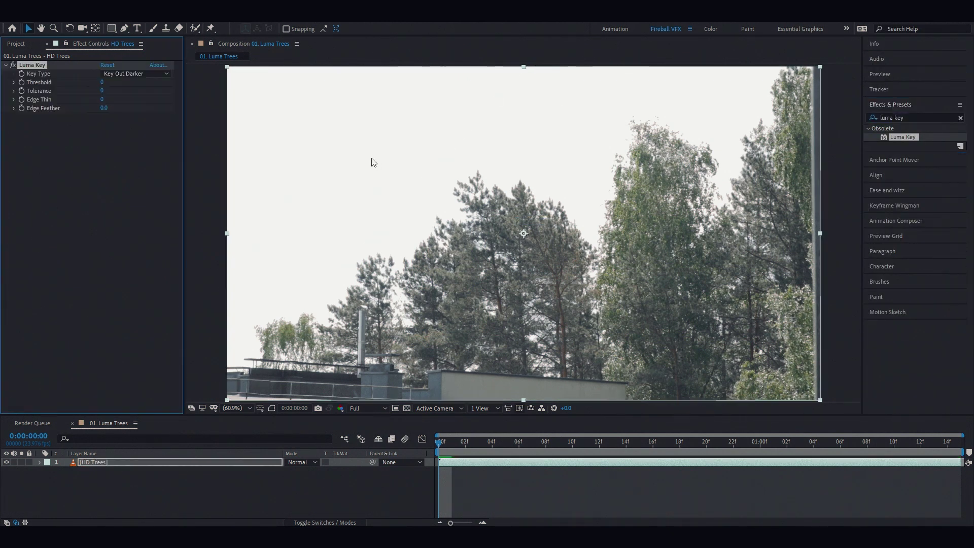
# Set Luma Key to Key Out Brighter with a threshold of 239 and check the cutout against the transparency grid.
pyautogui.click(127, 74)
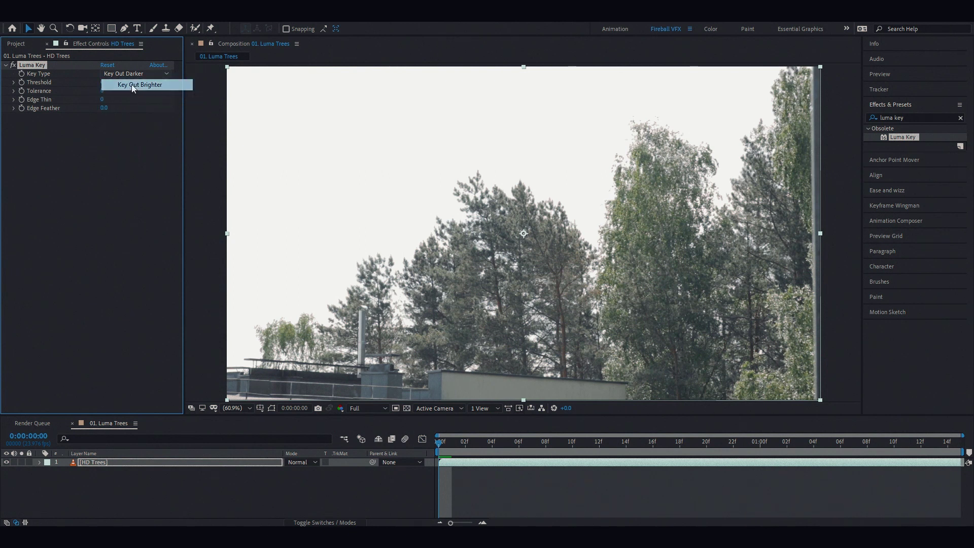
pyautogui.click(132, 84)
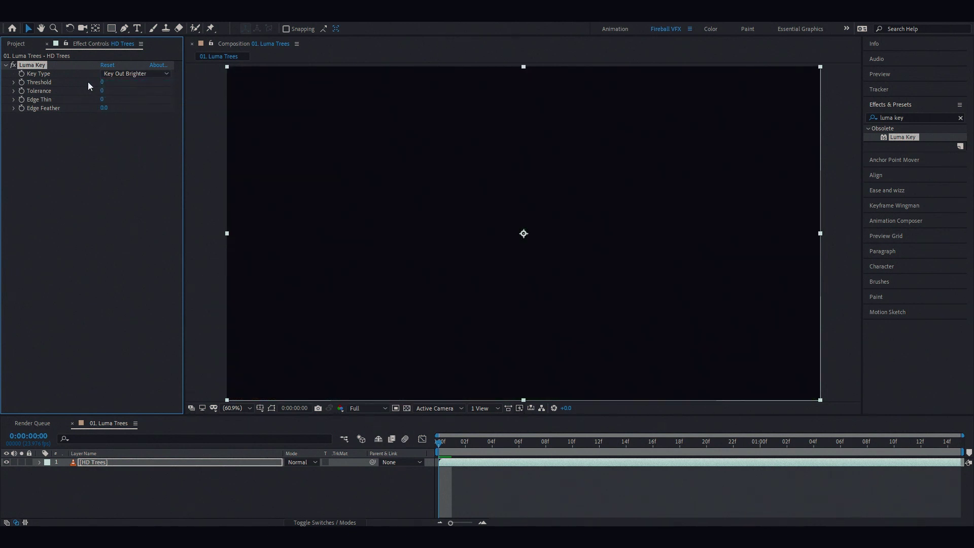
pyautogui.moveTo(102, 81); pyautogui.dragTo(299, 92)
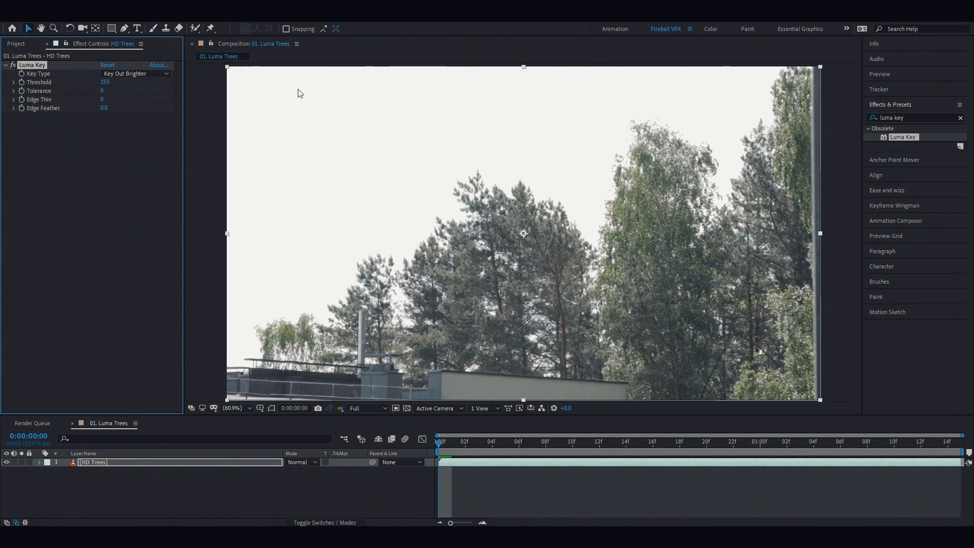
pyautogui.moveTo(102, 81); pyautogui.dragTo(98, 83)
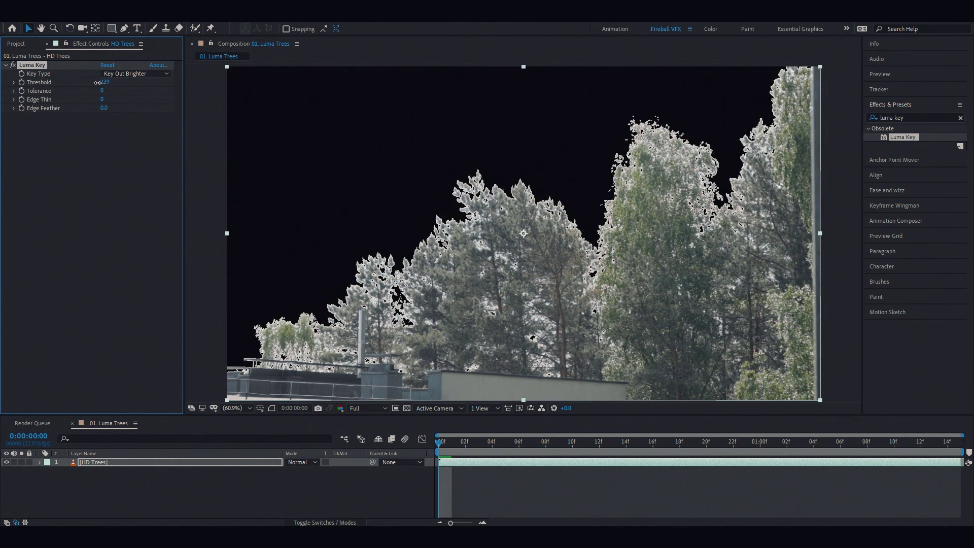
pyautogui.click(406, 408)
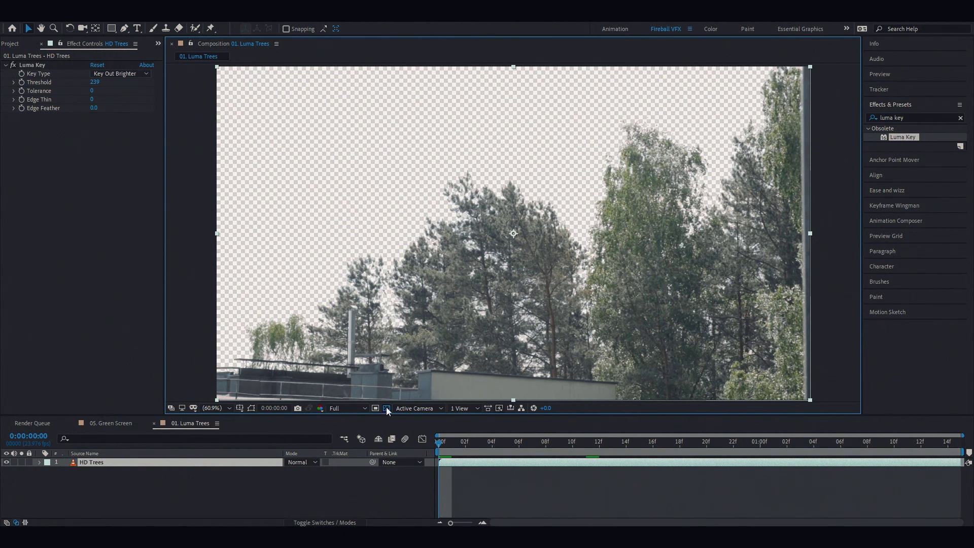
pyautogui.click(387, 409)
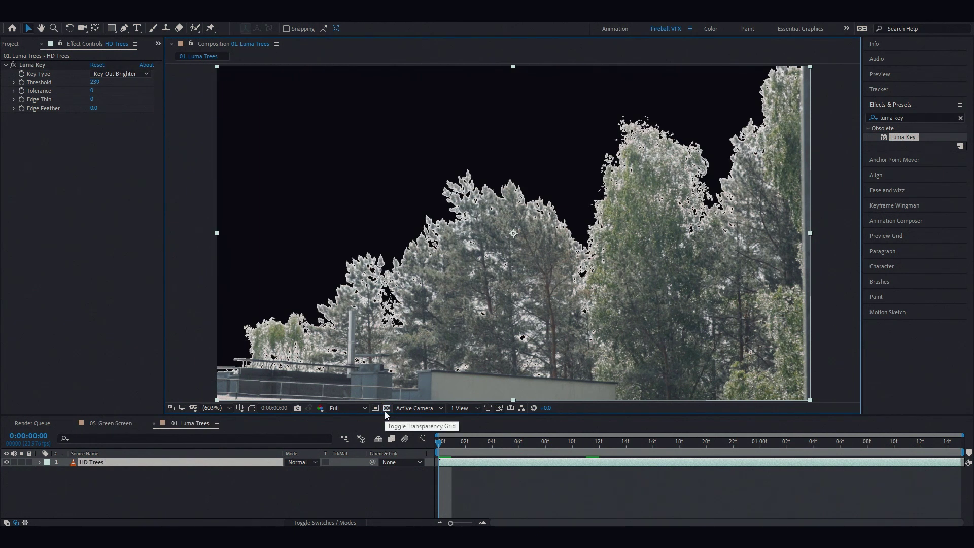
# Place the 01. sky 1 image beneath the HD Trees layer as the replacement background.
pyautogui.hotkey('ctrl', '0')
pyautogui.moveTo(44, 184); pyautogui.dragTo(175, 471)
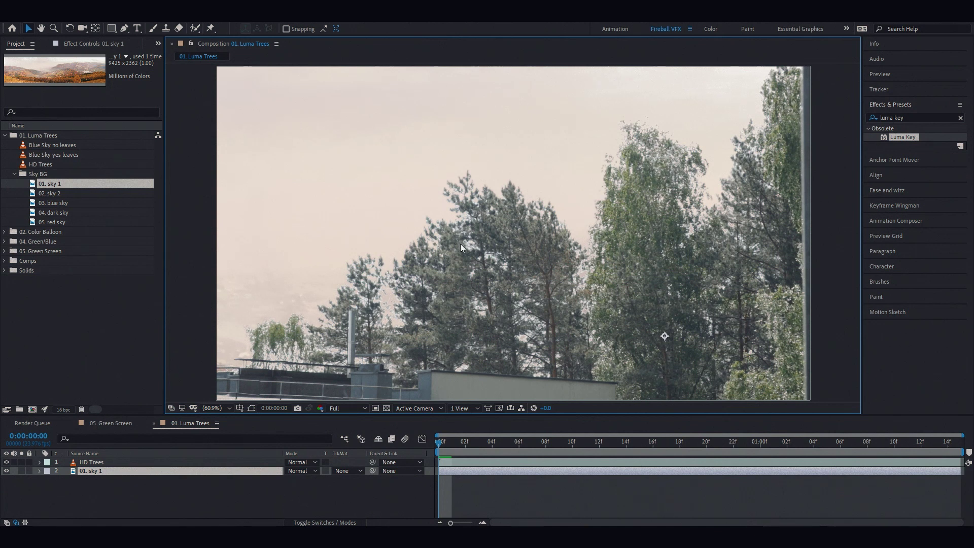
pyautogui.press('s')
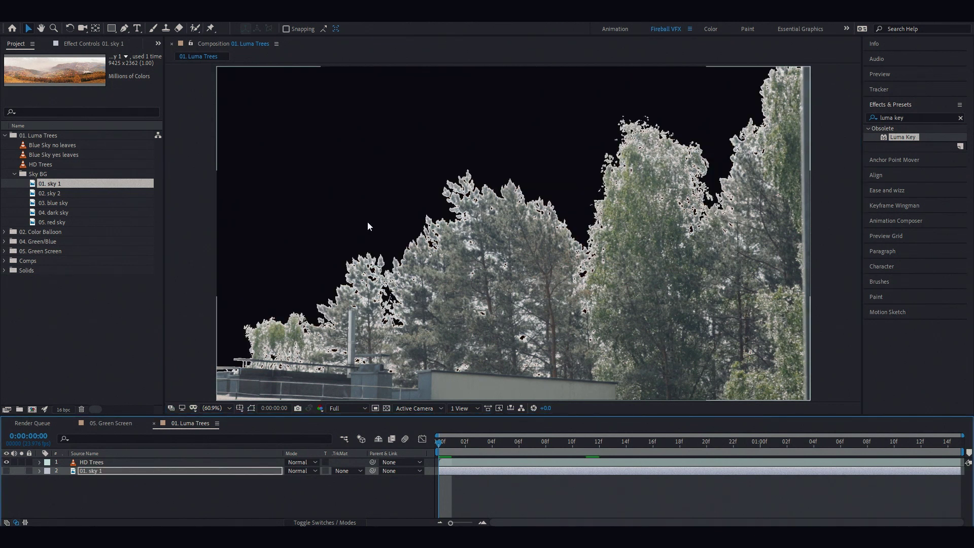
# Set the Luma Key's Edge Thin to 1 on the HD Trees layer to trim the fringe around the branches.
pyautogui.scroll(2, 367, 223)
pyautogui.moveTo(288, 92); pyautogui.dragTo(524, 205)
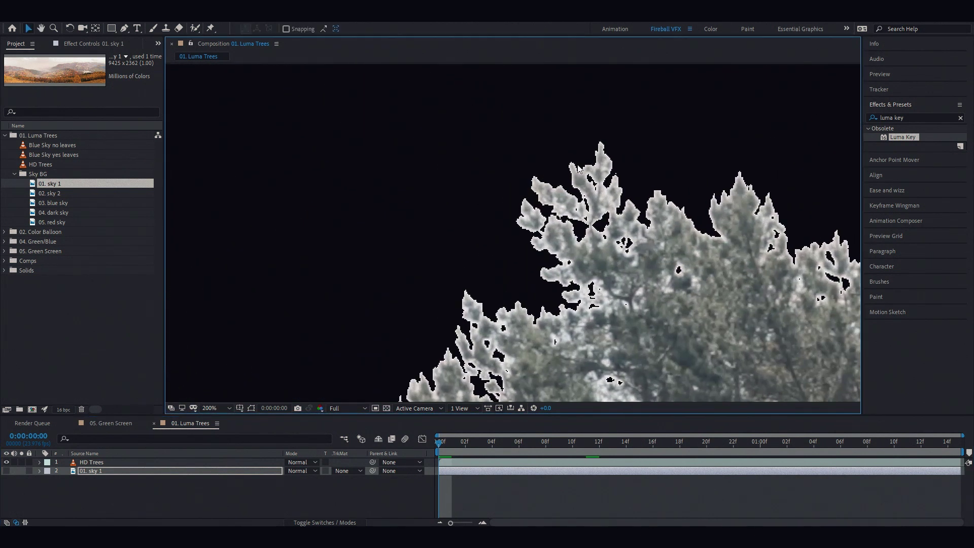
pyautogui.hotkey('shift', '/')
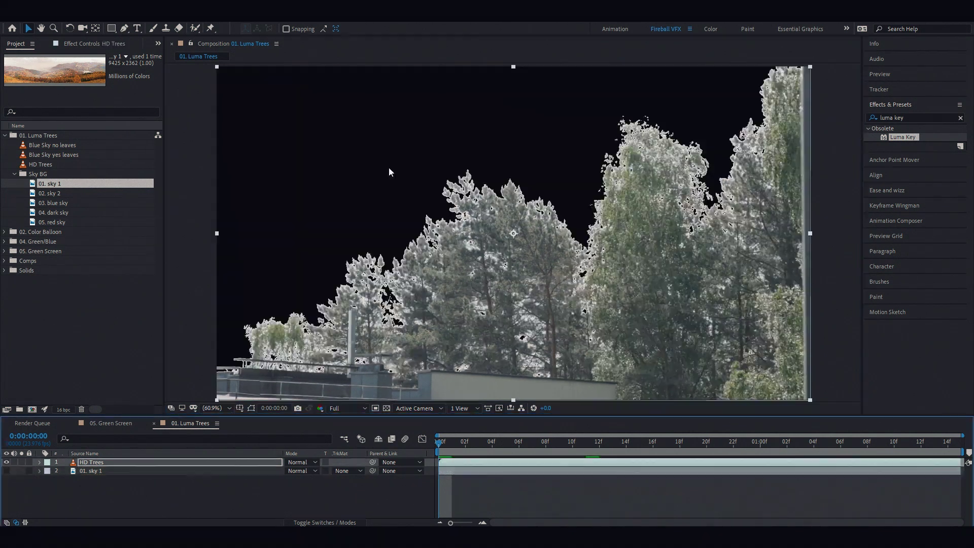
pyautogui.scroll(2, 389, 166)
pyautogui.moveTo(357, 169); pyautogui.dragTo(590, 293)
pyautogui.click(99, 43)
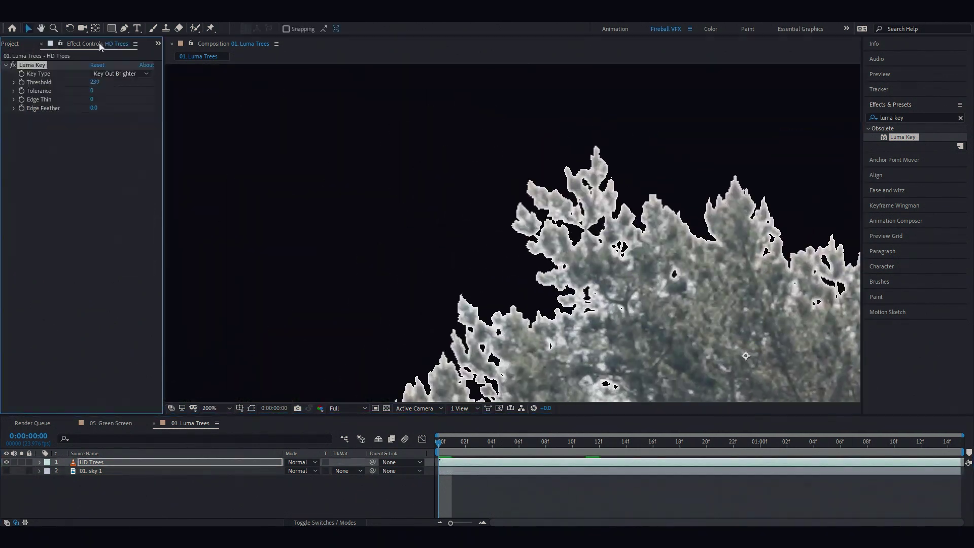
pyautogui.click(92, 100)
pyautogui.write('1')
pyautogui.press('Return')
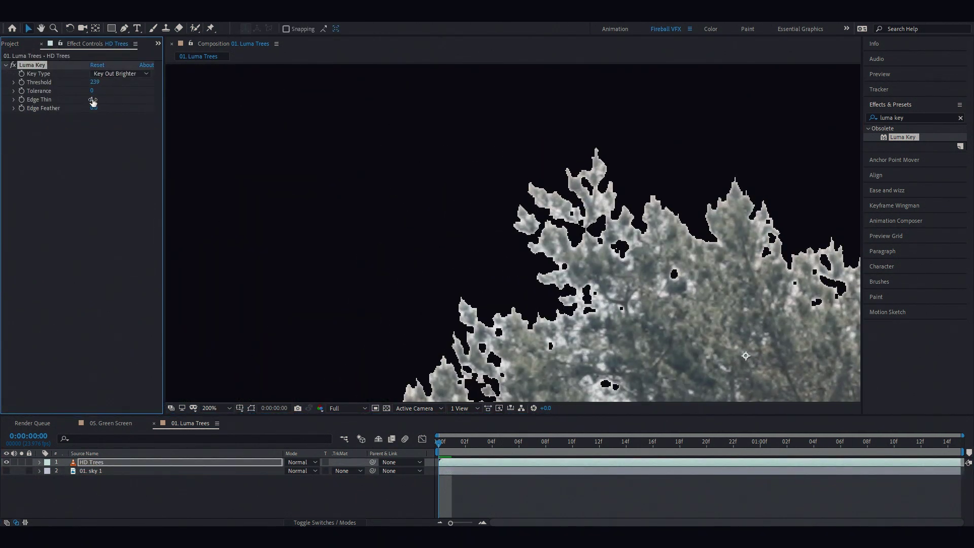
# Apply the Simple Choker effect to the HD Trees layer with a Choke Matte value of 1.70.
pyautogui.click(908, 118)
pyautogui.write('choker')
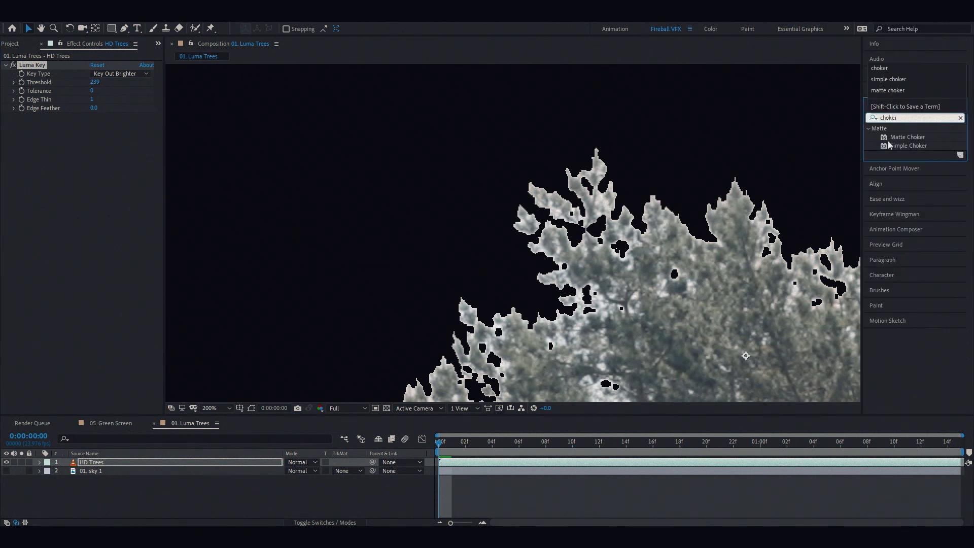
pyautogui.moveTo(906, 148); pyautogui.dragTo(762, 161)
pyautogui.moveTo(94, 134); pyautogui.dragTo(100, 134)
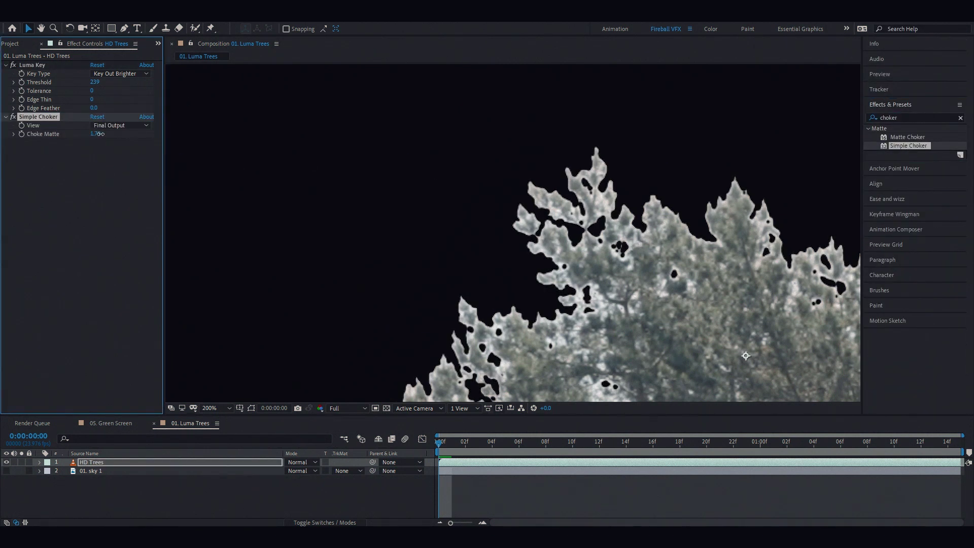
# Set the Luma Key's Edge Feather to 1 and preview the trees with the 01. sky 1 layer shown.
pyautogui.click(93, 107)
pyautogui.write('1')
pyautogui.press('Return')
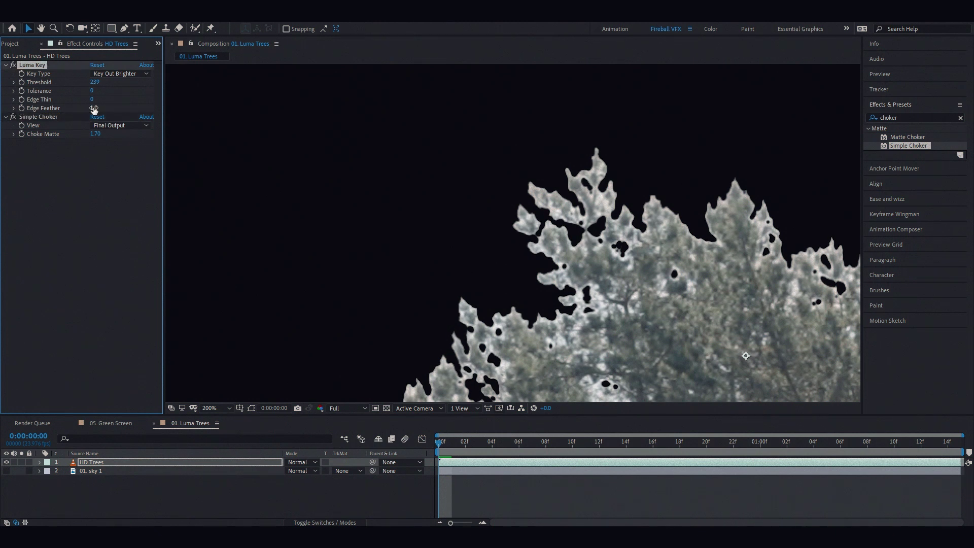
pyautogui.hotkey('shift', '/')
pyautogui.click(6, 471)
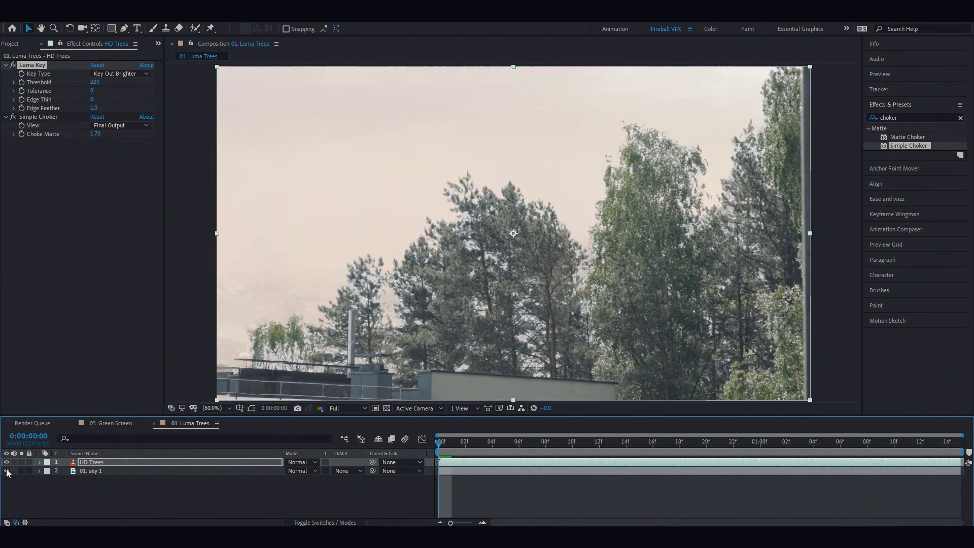
pyautogui.press('space')
pyautogui.press('space')
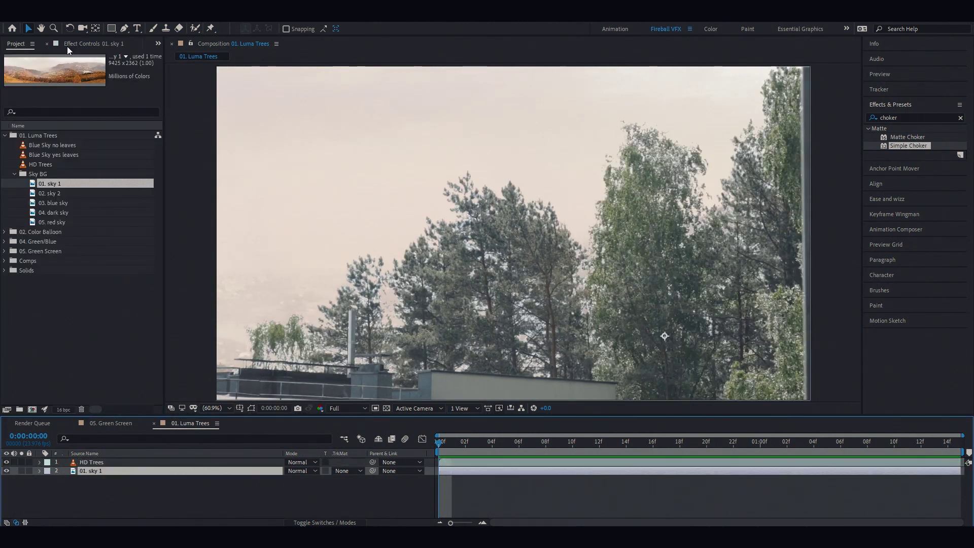
# Replace the background with 05. red sky and preview the HD Trees key with a Luma Key threshold of 150.
pyautogui.moveTo(63, 213); pyautogui.dragTo(346, 185)
pyautogui.click(95, 43)
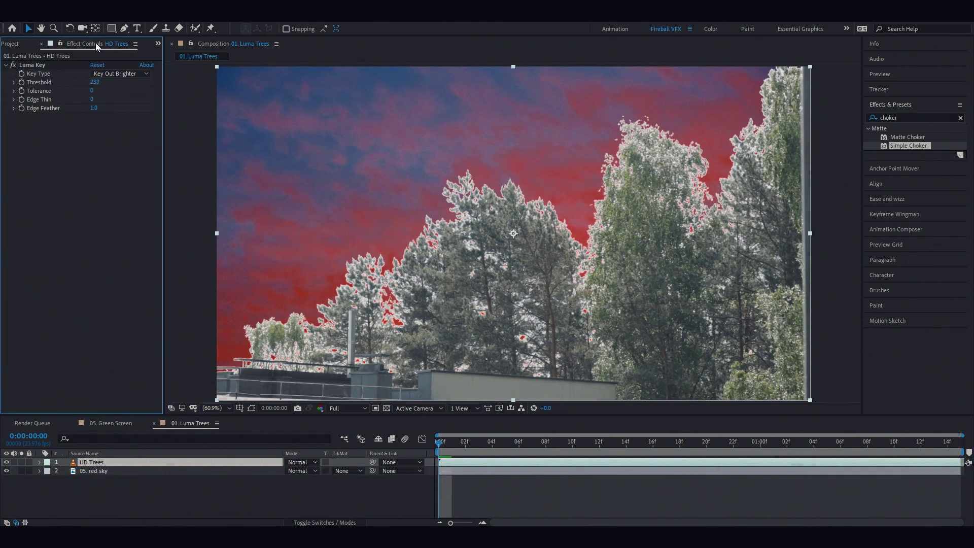
pyautogui.click(94, 81)
pyautogui.write('150')
pyautogui.press('Return')
pyautogui.press('space')
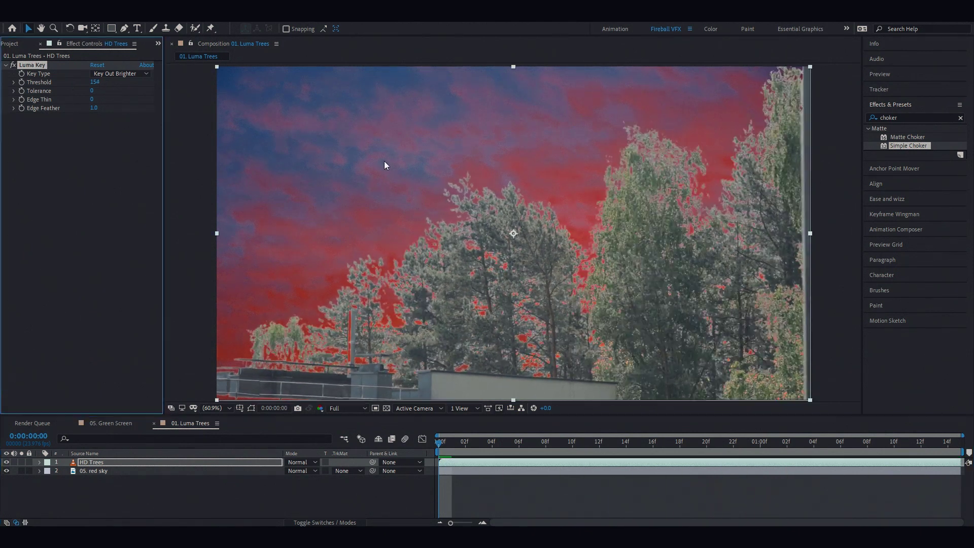
# Play the clip and examine the keyed tree edges up close against the red sky.
pyautogui.scroll(3, 385, 161)
pyautogui.moveTo(213, 358); pyautogui.dragTo(637, 145)
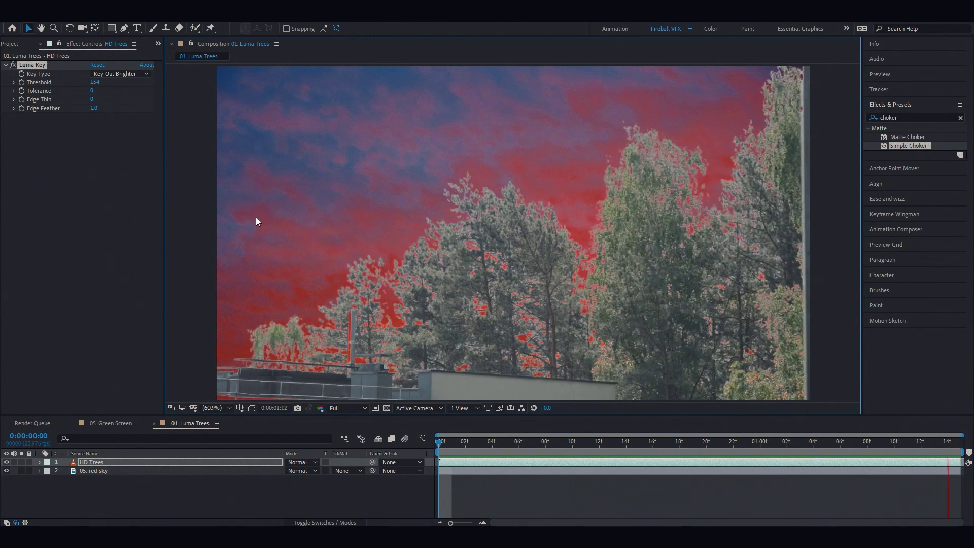
pyautogui.press('space')
pyautogui.scroll(4, 471, 197)
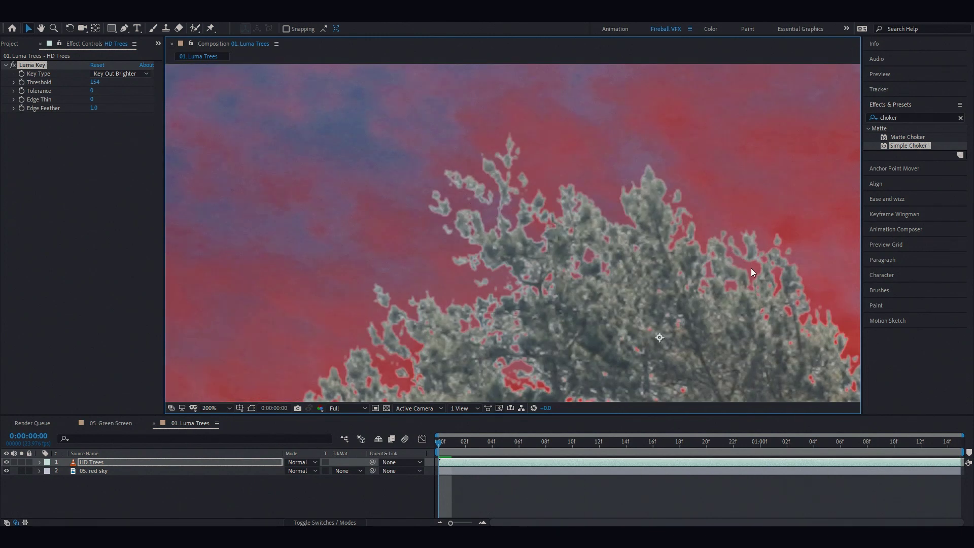
pyautogui.moveTo(779, 271); pyautogui.dragTo(243, 392)
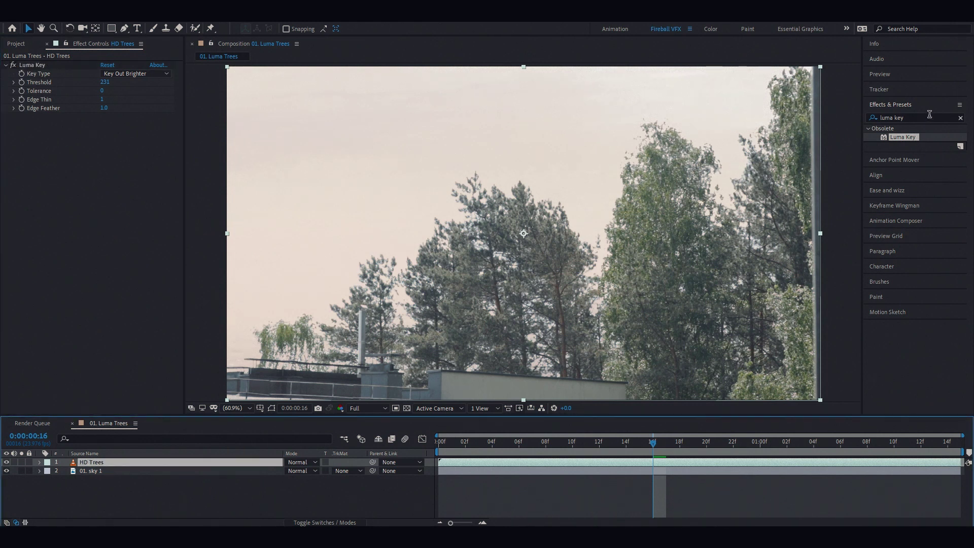
# Find the Extract keying effect and apply it to the HD Trees layer.
pyautogui.click(930, 115)
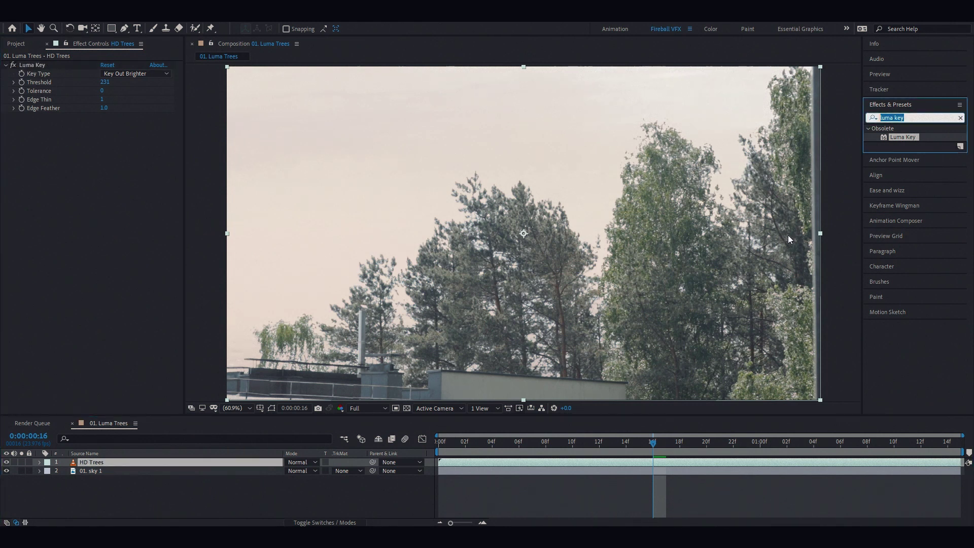
pyautogui.write('extract')
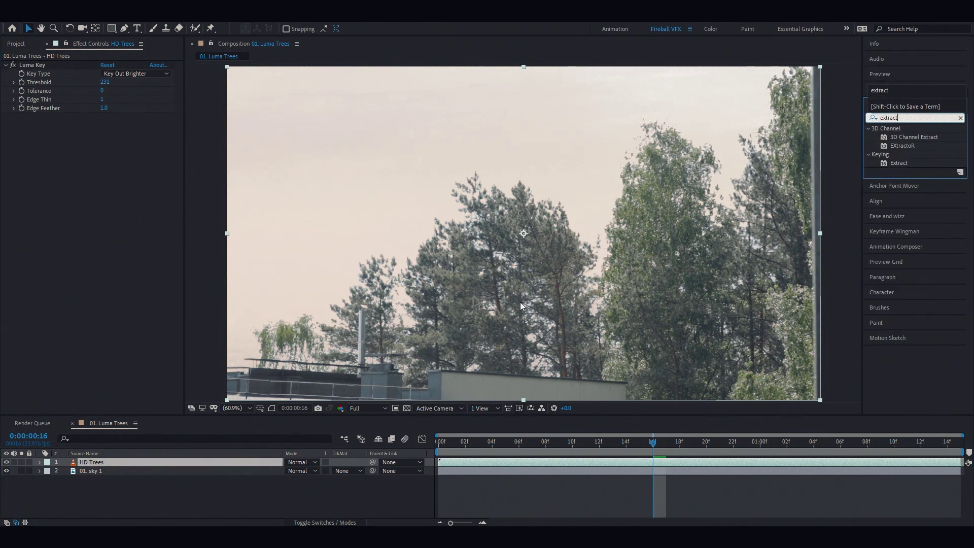
pyautogui.moveTo(898, 163); pyautogui.dragTo(152, 182)
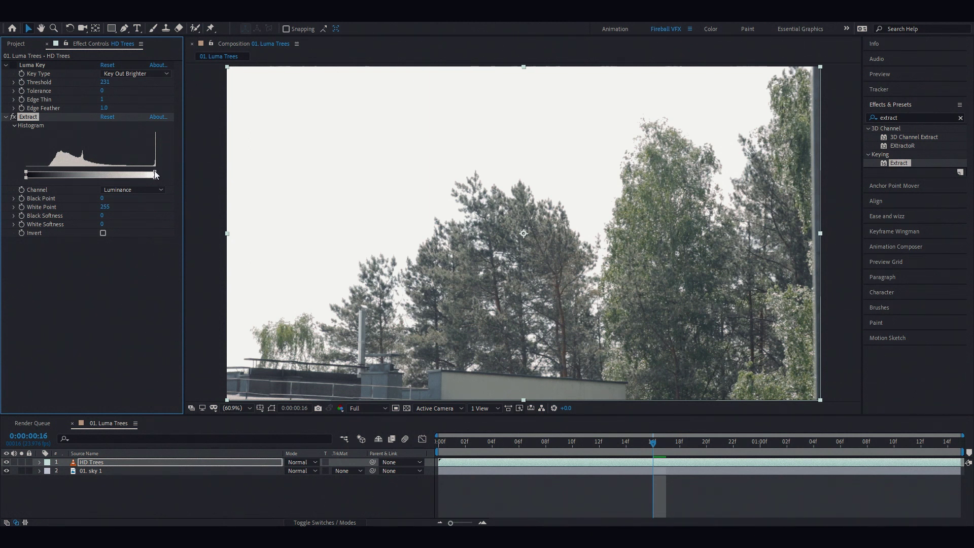
# Lower Extract's white point to 199, raise its white softness to about 27, and preview the full frame.
pyautogui.moveTo(154, 171); pyautogui.dragTo(151, 171)
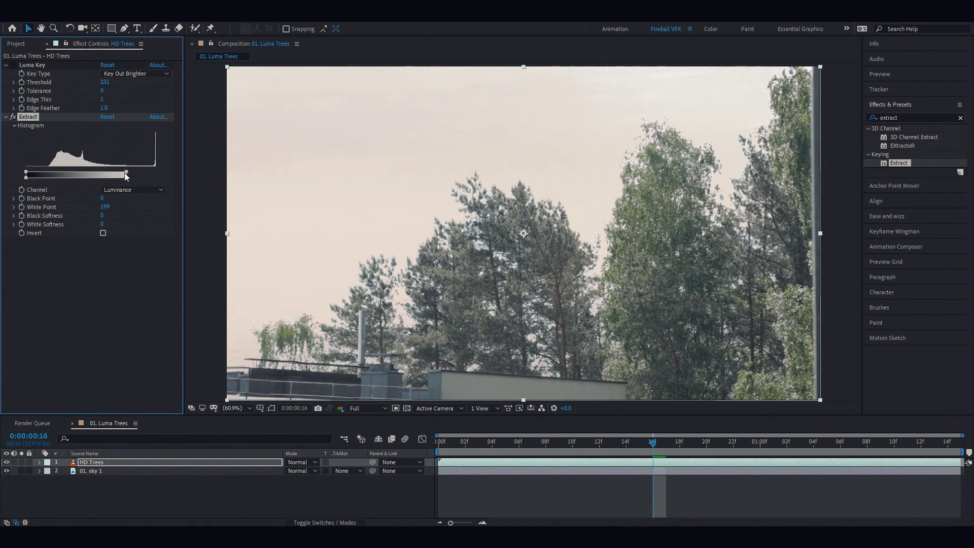
pyautogui.scroll(3, 455, 175)
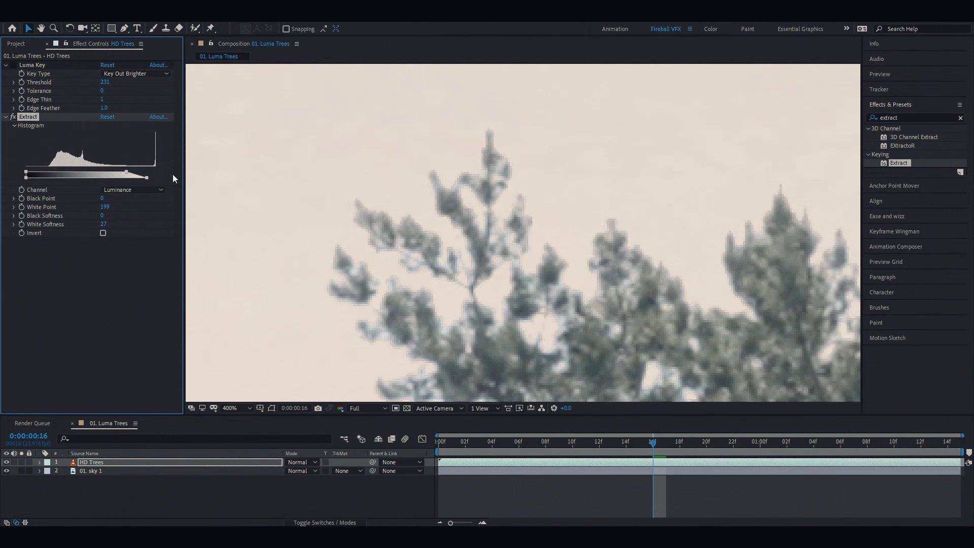
pyautogui.moveTo(146, 178)
pyautogui.mouseDown()
pyautogui.moveTo(163, 177)
pyautogui.moveTo(144, 179)
pyautogui.mouseUp()
pyautogui.hotkey('shift', '/')
pyautogui.press('space')
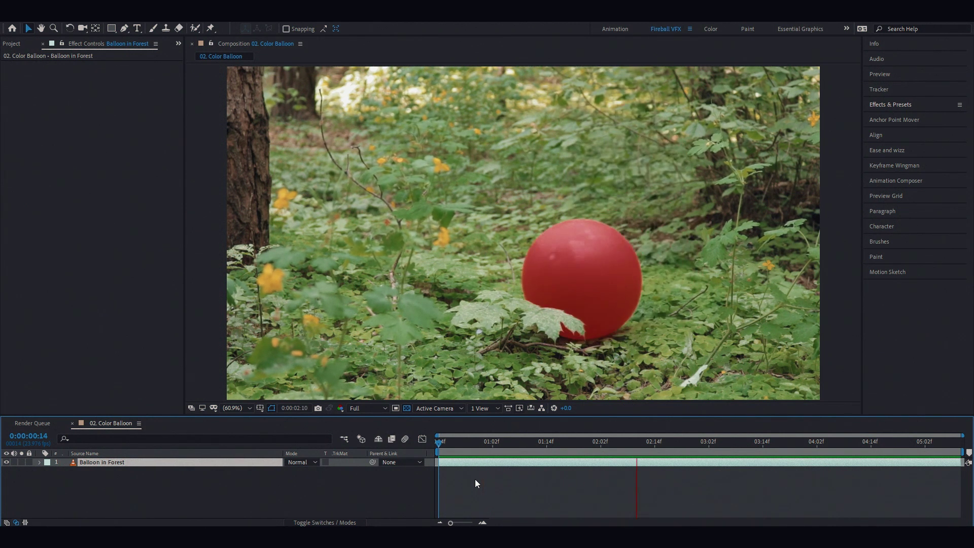
# Pause the 02. Color Balloon preview and compare the red and green channels of the balloon footage individually.
pyautogui.press('space')
pyautogui.press('space')
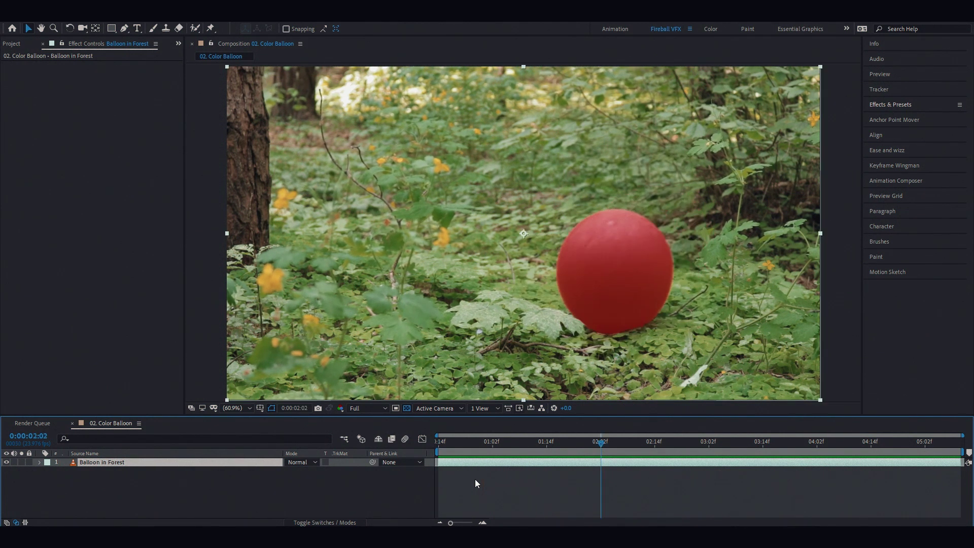
pyautogui.click(340, 409)
pyautogui.click(364, 297)
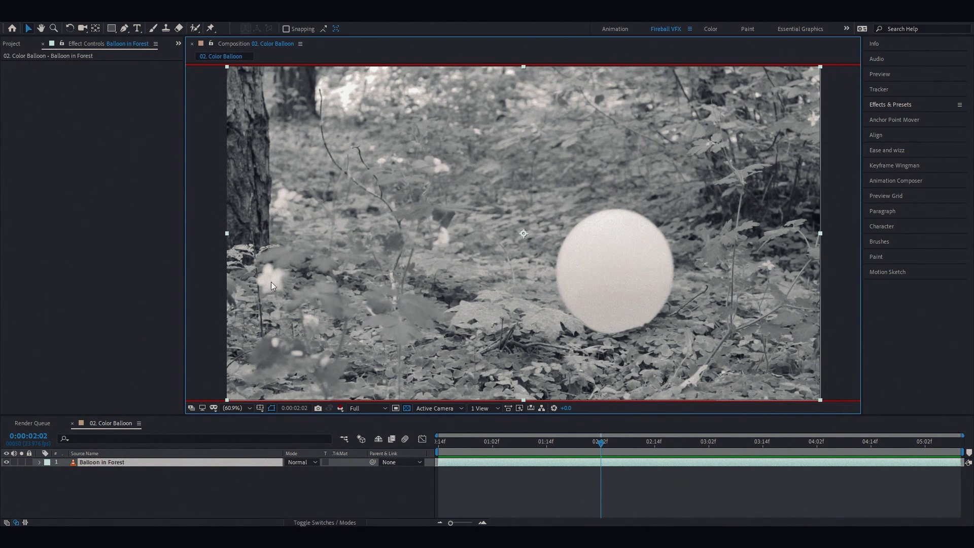
pyautogui.hotkey('alt', '2')
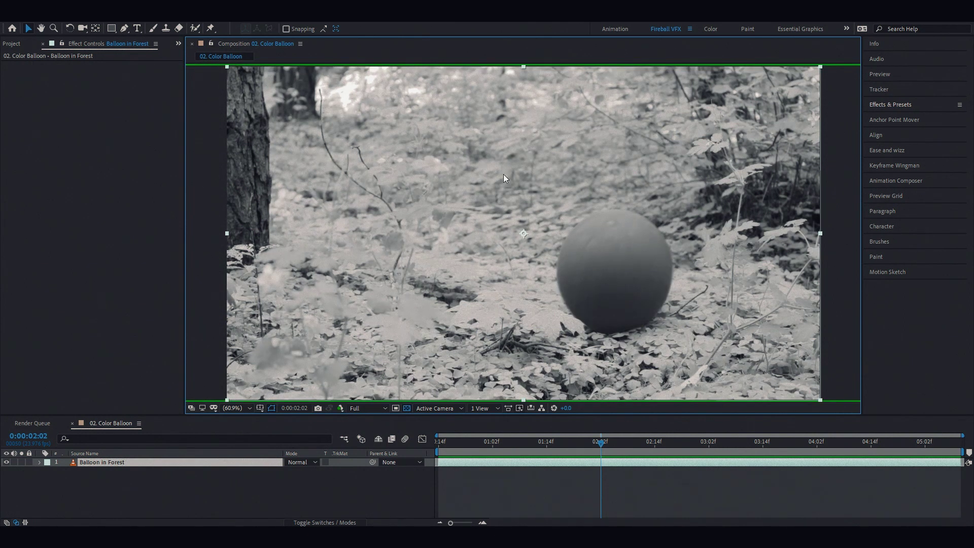
# Inspect the blue channel of the balloon footage and restore the full-colour view.
pyautogui.hotkey('alt', '3')
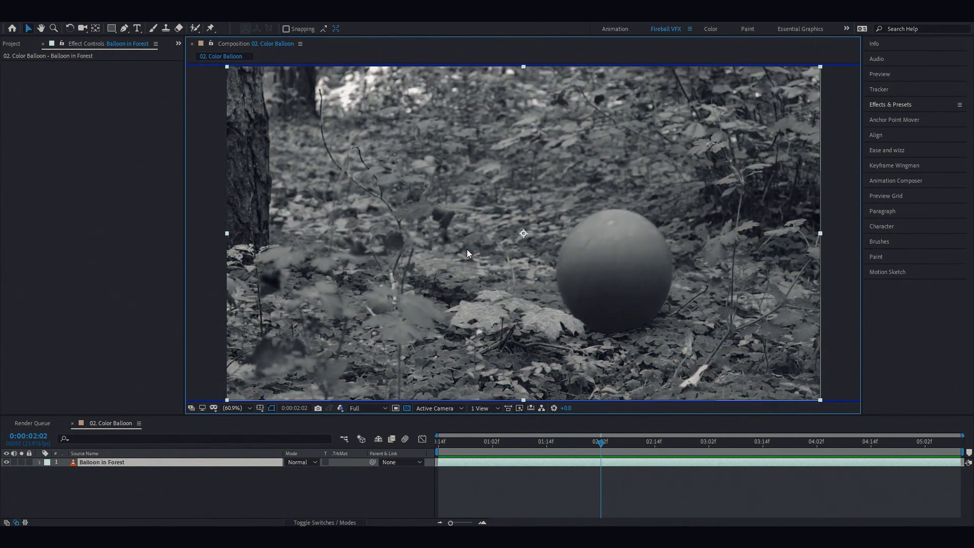
pyautogui.hotkey('alt', '1')
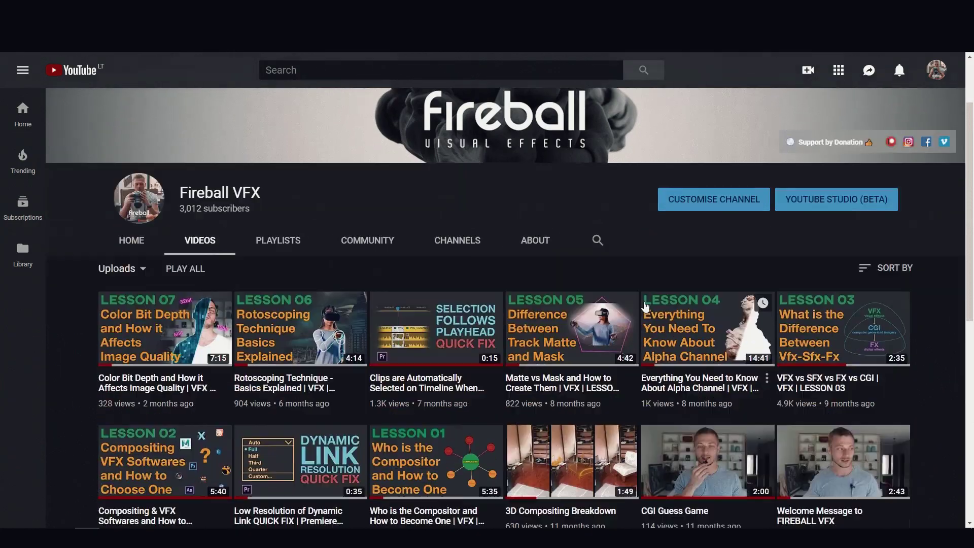
pyautogui.scroll(-1, 650, 315)
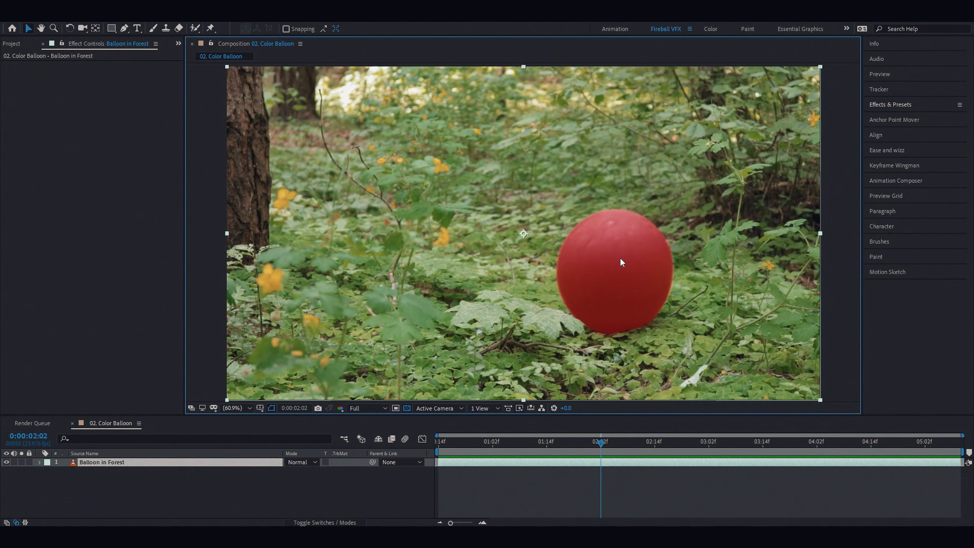
# Find the Color Key effect and apply it to the Balloon in Forest layer.
pyautogui.click(903, 105)
pyautogui.write('C')
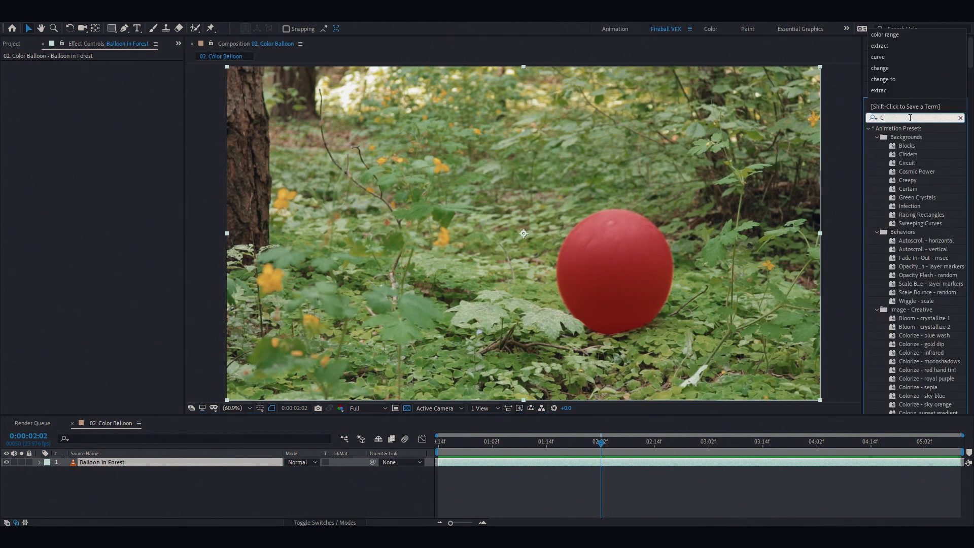
pyautogui.write('olor key')
pyautogui.moveTo(903, 154); pyautogui.dragTo(611, 239)
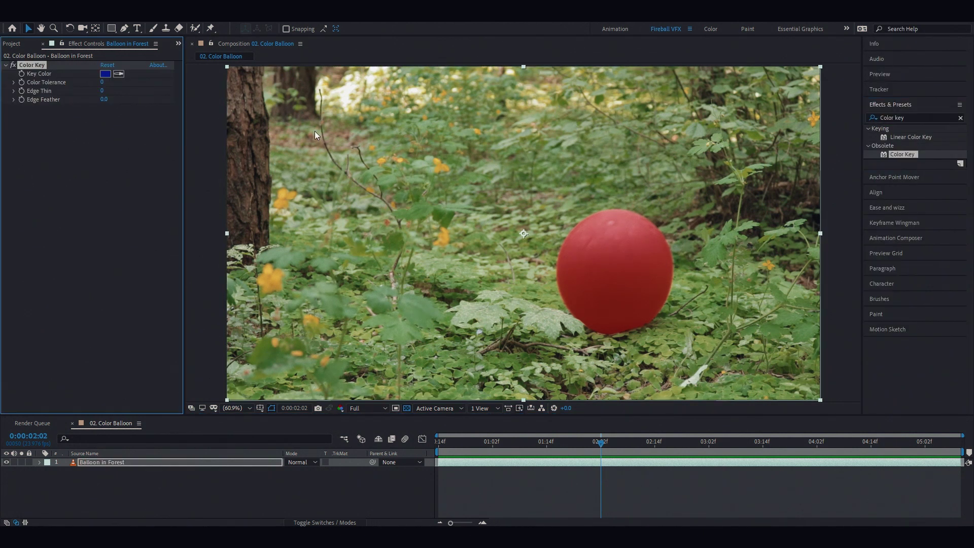
# Key out the balloon with two Color Key copies, sampling light red at tolerance 60 and dark red at tolerance 81.
pyautogui.click(119, 74)
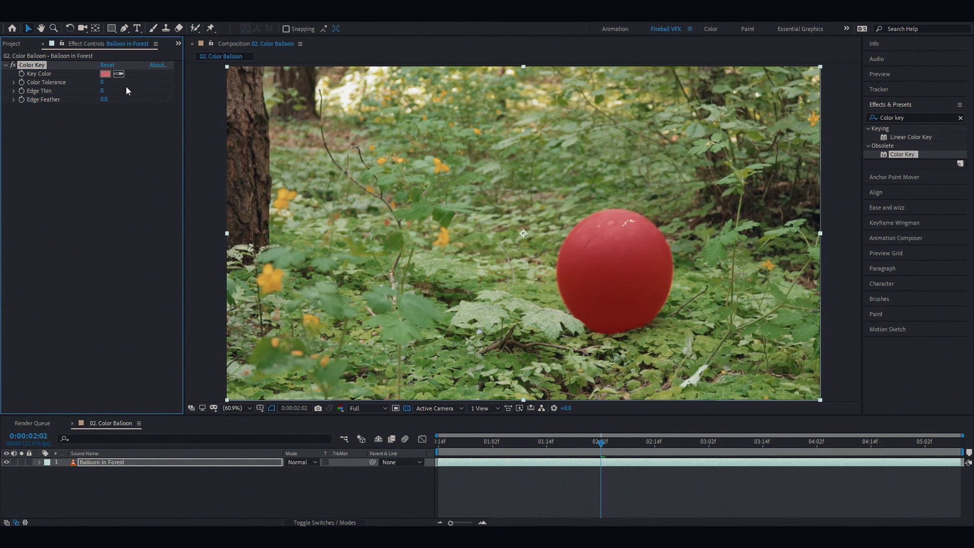
pyautogui.moveTo(103, 83); pyautogui.dragTo(136, 77)
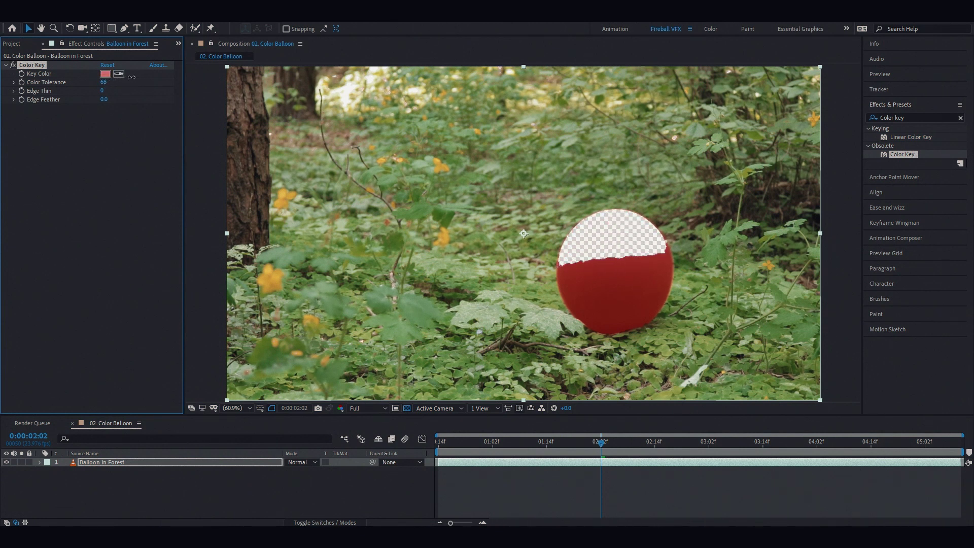
pyautogui.moveTo(130, 76); pyautogui.dragTo(129, 78)
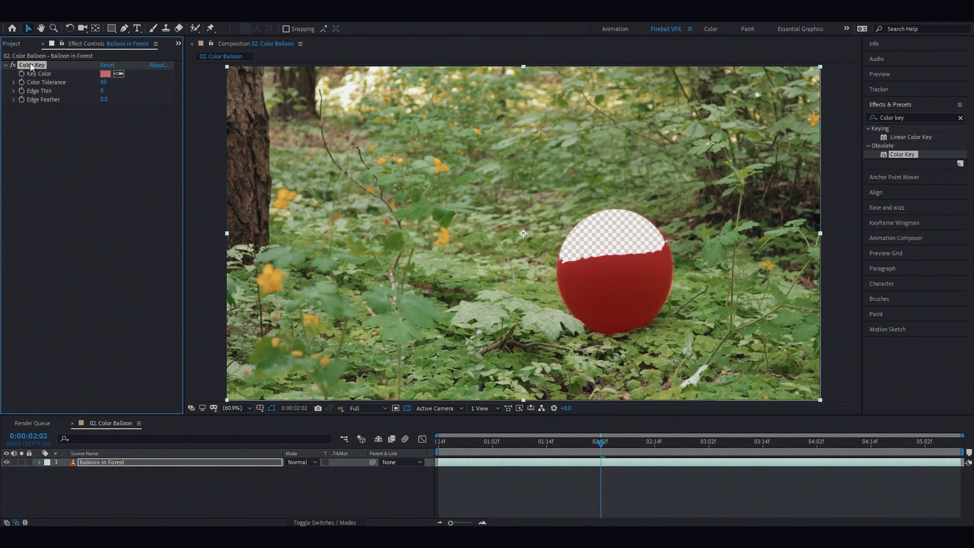
pyautogui.hotkey('ctrl', 'd')
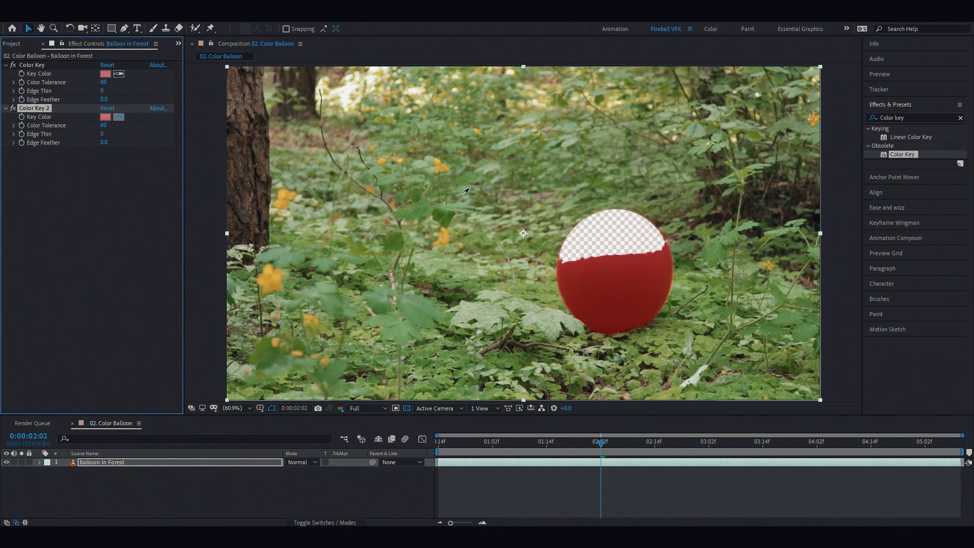
pyautogui.moveTo(102, 125); pyautogui.dragTo(145, 126)
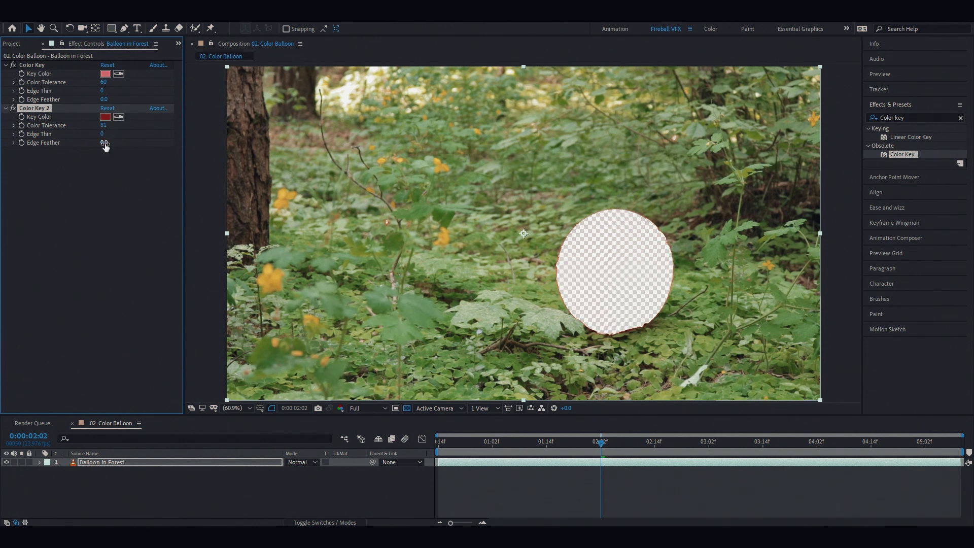
# Set the edge feather of both Color Key effects to 1.0 and preview the keyed clip.
pyautogui.write('1')
pyautogui.press('Return')
pyautogui.press('space')
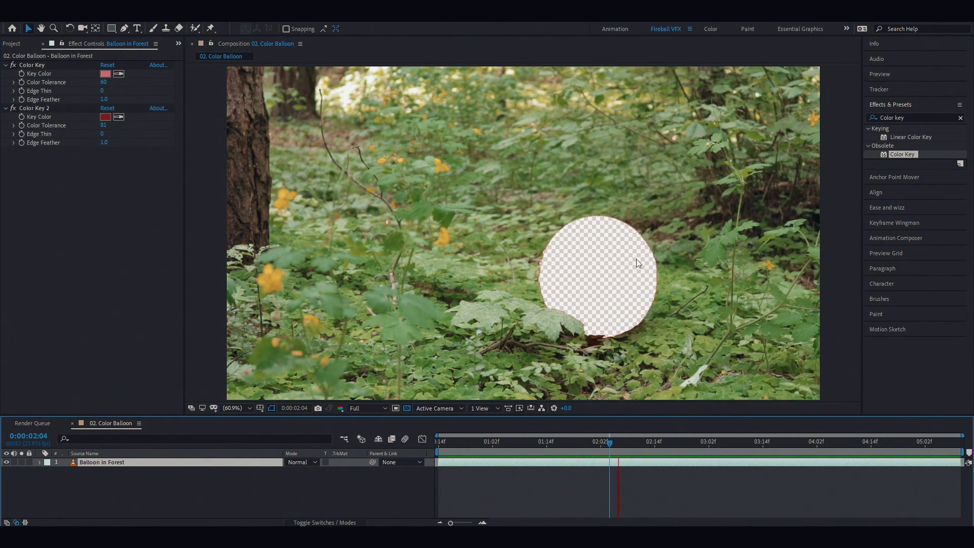
pyautogui.press('space')
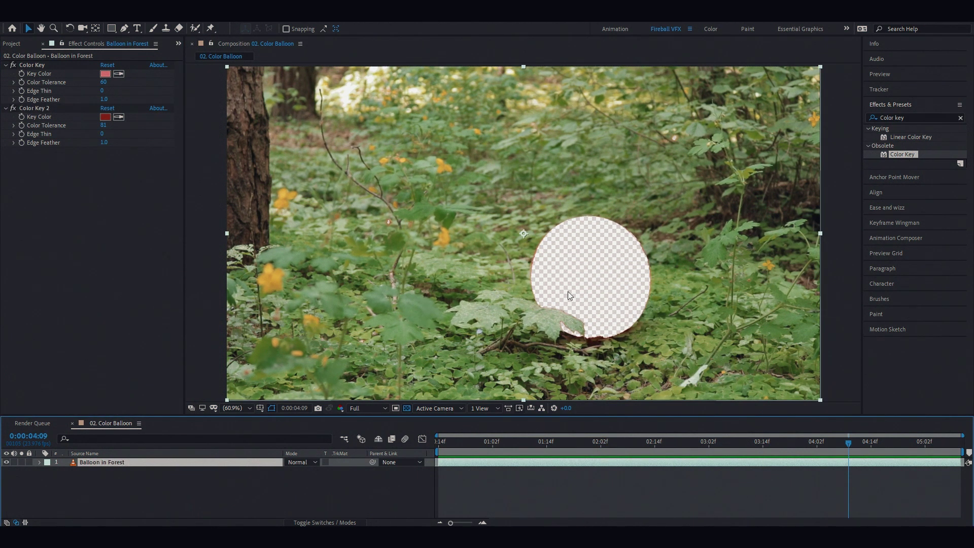
# Place the BG Blue solid beneath the Balloon in Forest layer and preview the result.
pyautogui.scroll(1, 78, 43)
pyautogui.click(4, 184)
pyautogui.moveTo(50, 212); pyautogui.dragTo(95, 309)
pyautogui.moveTo(95, 308); pyautogui.dragTo(111, 470)
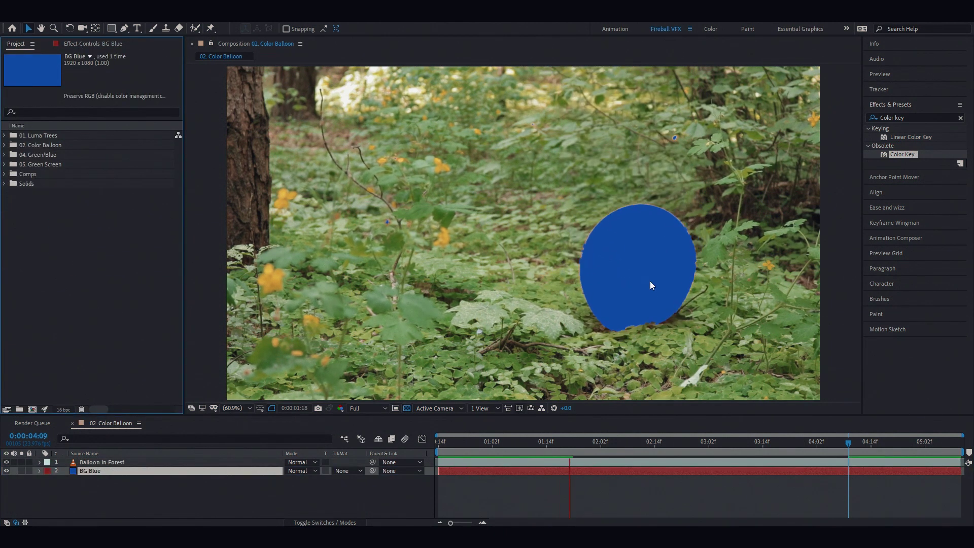
pyautogui.click(626, 297)
# Remove all effects from the Balloon in Forest layer and delete the BG Blue layer from the composition.
pyautogui.press('F3')
pyautogui.hotkey('ctrl', 'shift', 'e')
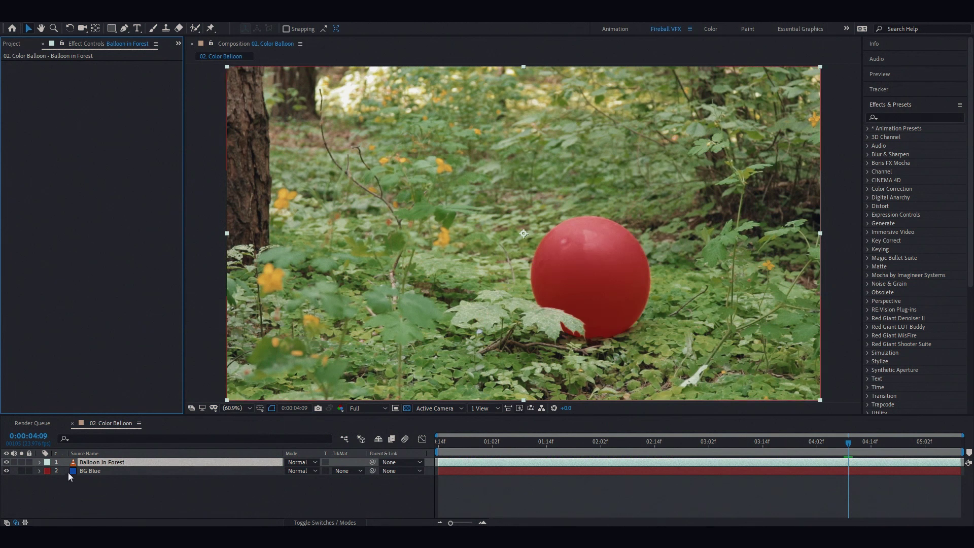
pyautogui.click(90, 473)
pyautogui.press('Delete')
# Find the Linear Color Key effect and apply it to the Balloon in Forest layer.
pyautogui.click(108, 463)
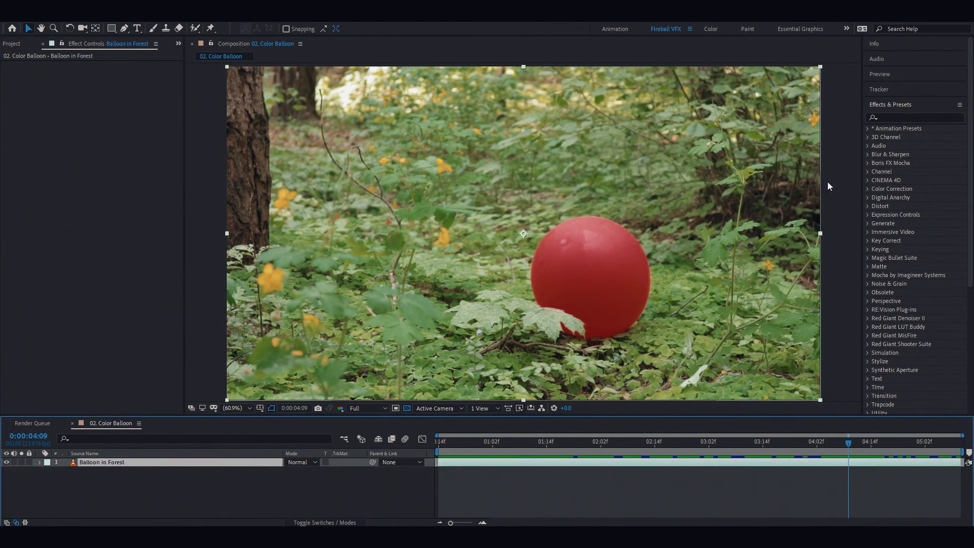
pyautogui.click(900, 119)
pyautogui.write('linear ')
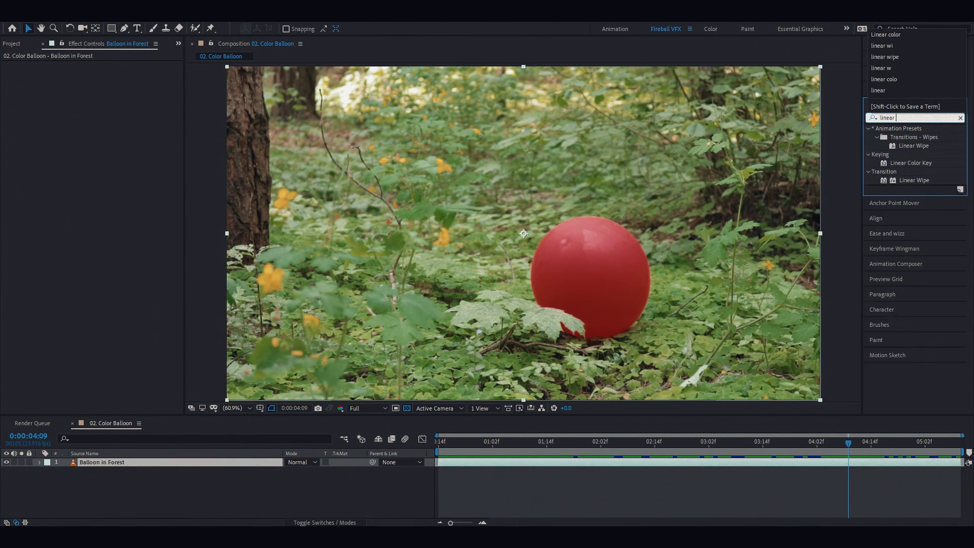
pyautogui.write('color ke')
pyautogui.moveTo(910, 137); pyautogui.dragTo(333, 250)
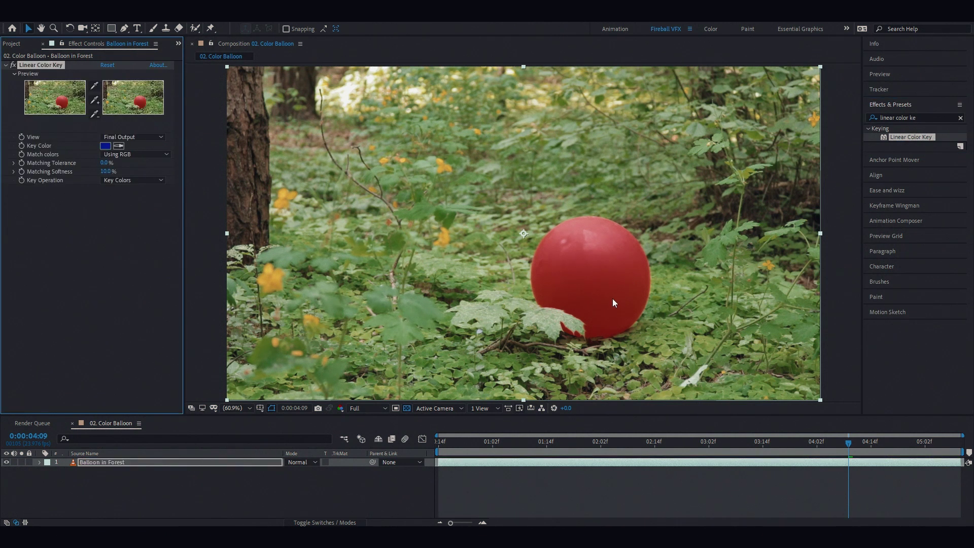
pyautogui.write('y')
# Sample the light red near the balloon's top as Linear Color Key's key colour and match colours using chroma.
pyautogui.click(118, 146)
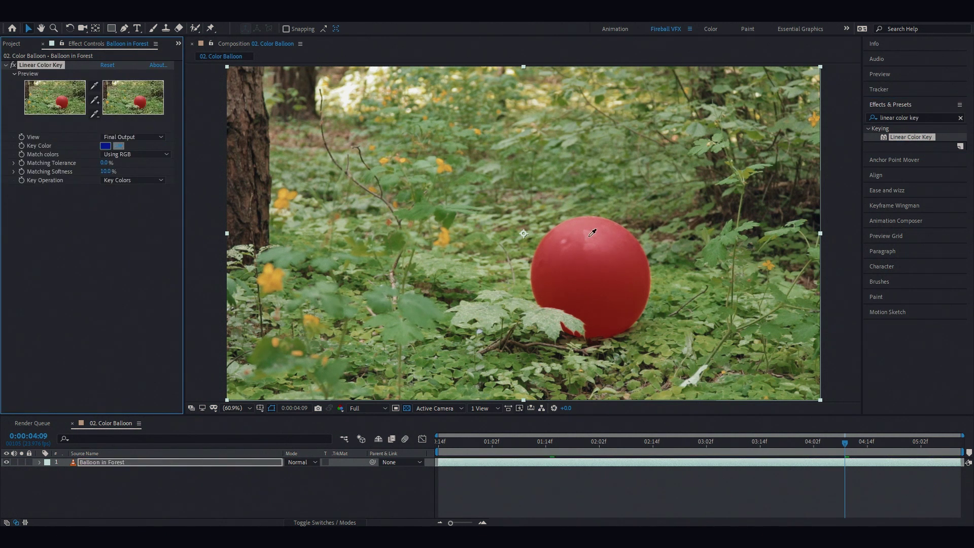
pyautogui.click(596, 226)
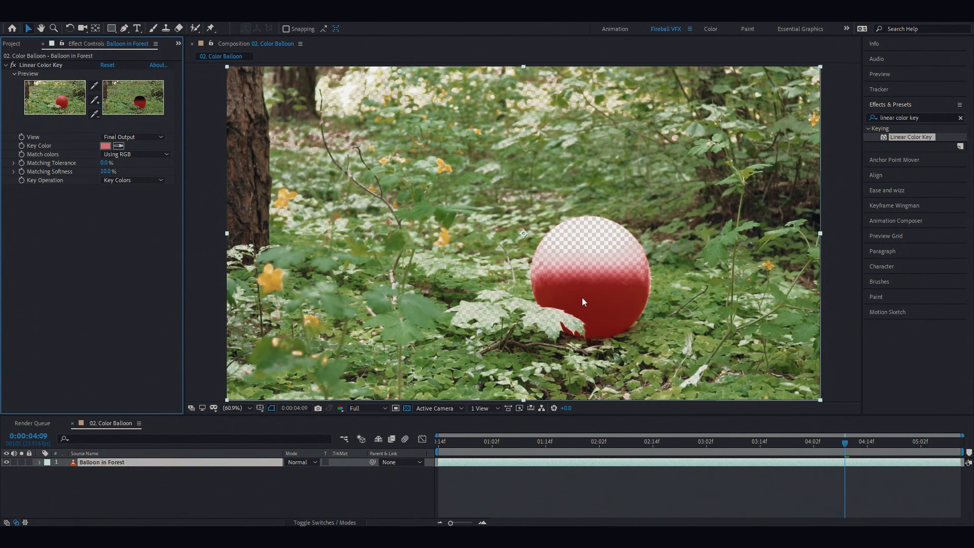
pyautogui.click(114, 155)
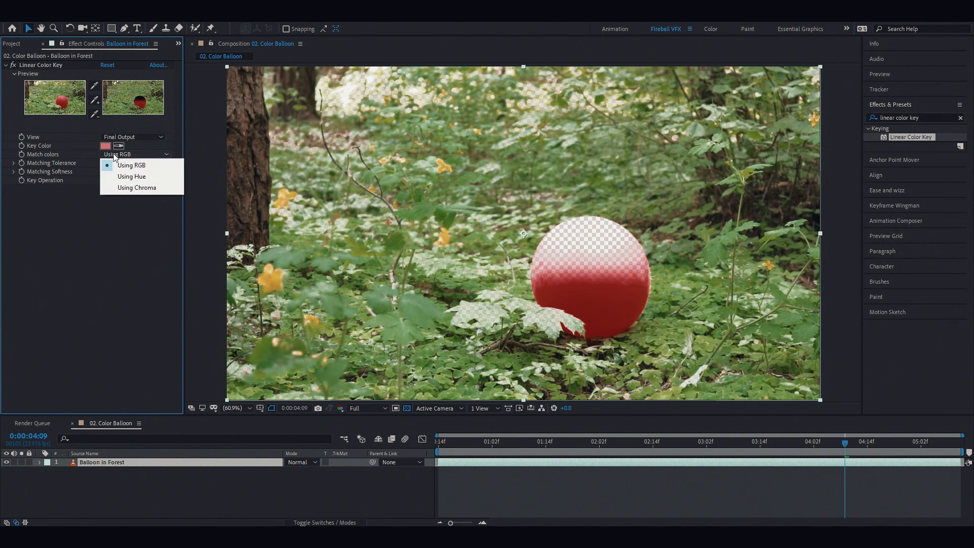
pyautogui.click(138, 187)
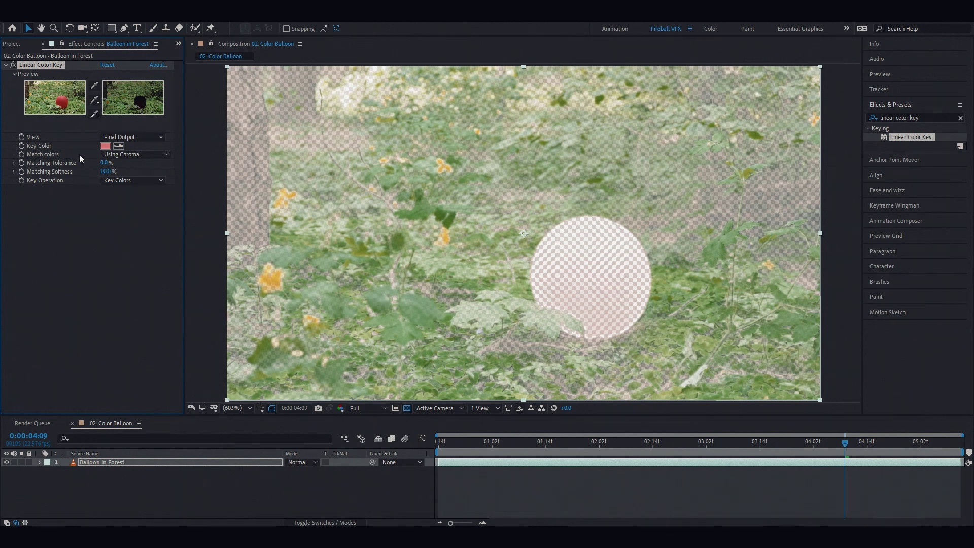
# Set Linear Color Key's matching softness to 1.0% and matching tolerance to about 6.9% so the whole balloon is keyed out.
pyautogui.moveTo(106, 171); pyautogui.dragTo(102, 171)
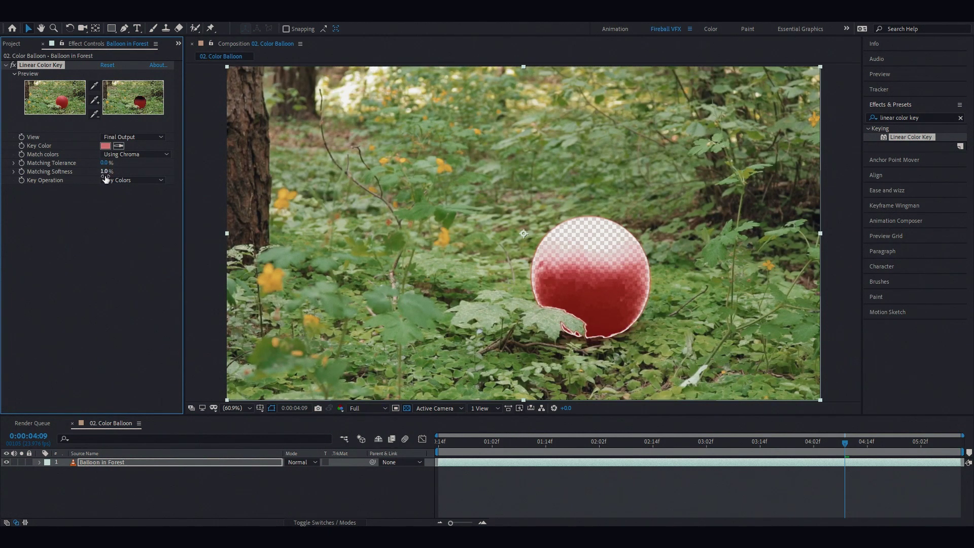
pyautogui.moveTo(105, 173)
pyautogui.mouseDown()
pyautogui.moveTo(147, 173)
pyautogui.moveTo(102, 171)
pyautogui.mouseUp()
pyautogui.click(605, 321)
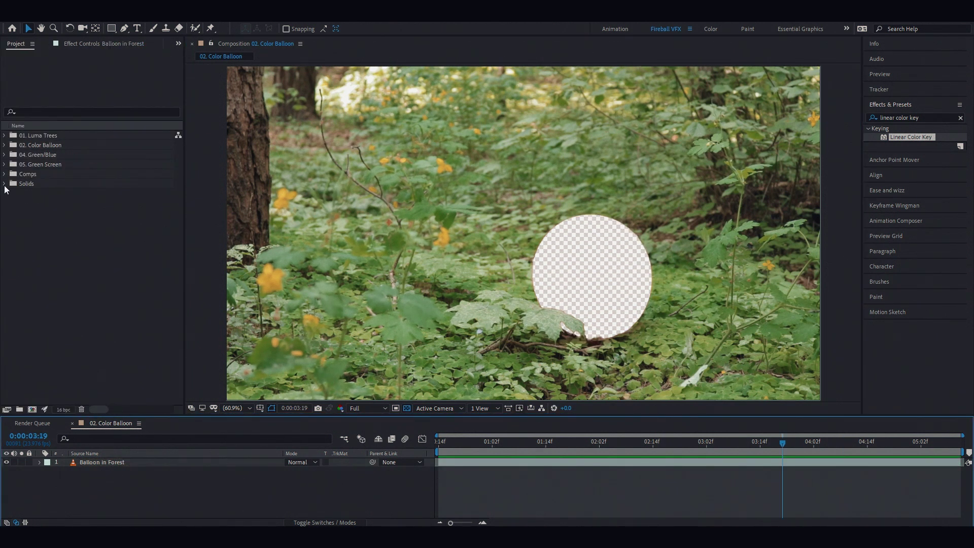
# Add the BG Blue solid beneath the layer keyed with Linear Color Key and preview the composite.
pyautogui.click(4, 184)
pyautogui.moveTo(39, 212); pyautogui.dragTo(626, 343)
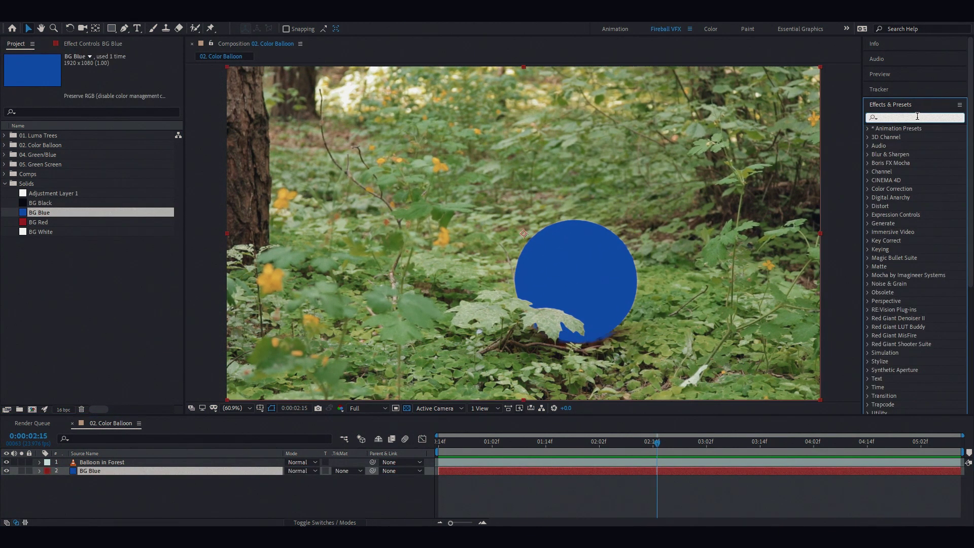
# Search for the Keylight (1.2) effect and try to apply it to the balloon composition.
pyautogui.write('keylight')
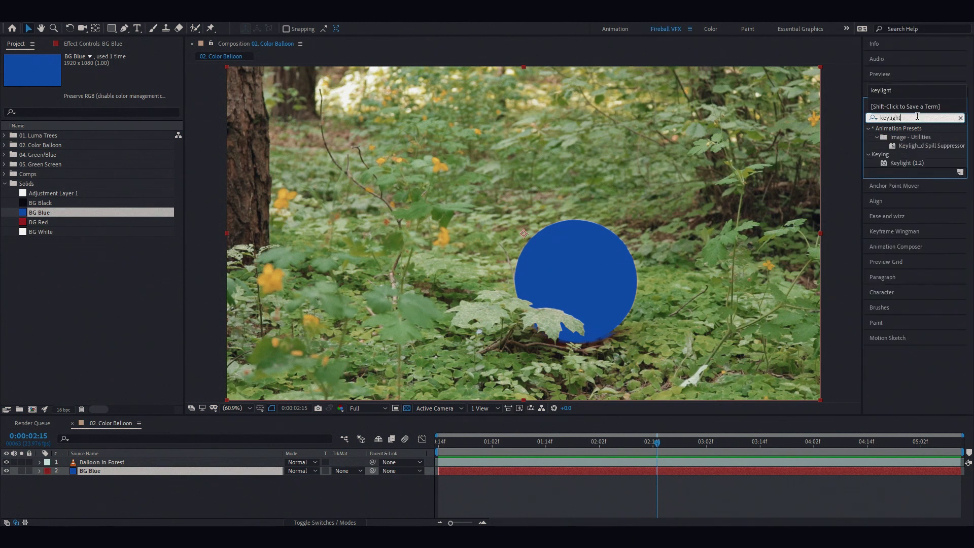
pyautogui.click(936, 163)
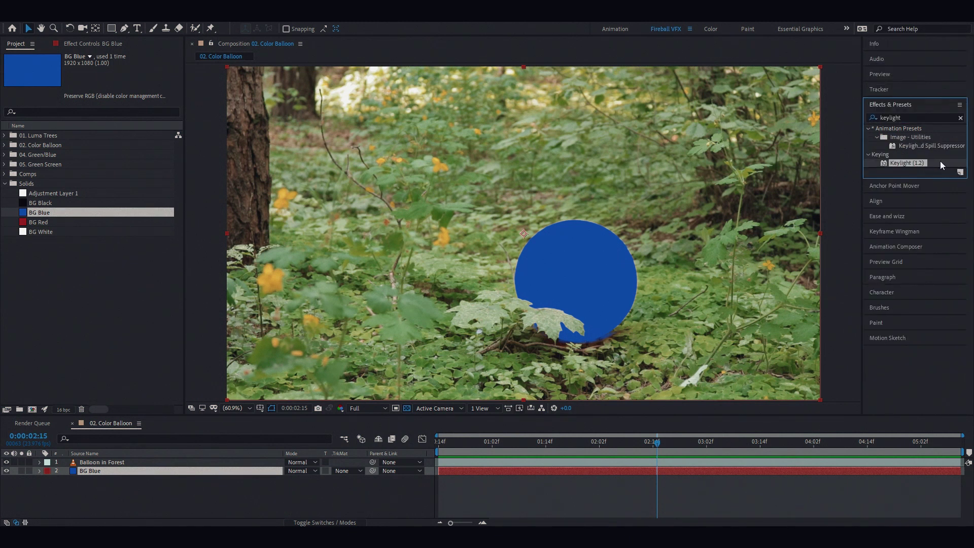
pyautogui.moveTo(940, 160); pyautogui.dragTo(603, 312)
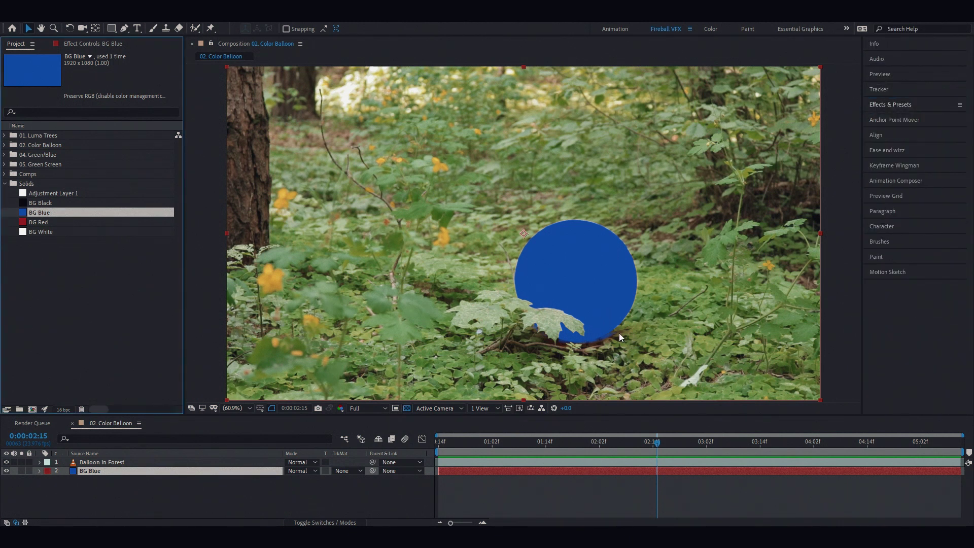
# Examine the keyed balloon's edges and the overlapping leaves up close against blue, and play the clip at full frame.
pyautogui.scroll(5, 543, 310)
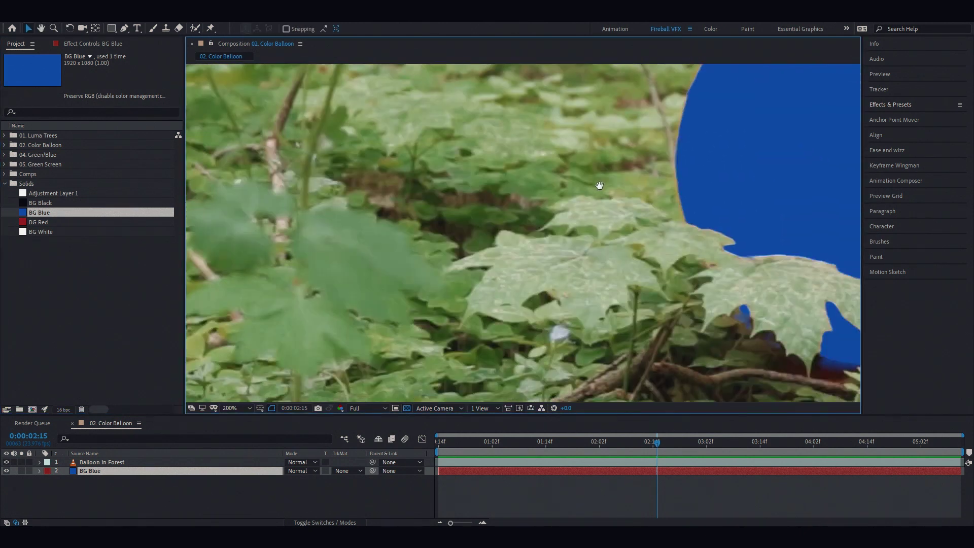
pyautogui.moveTo(600, 185); pyautogui.dragTo(692, 146)
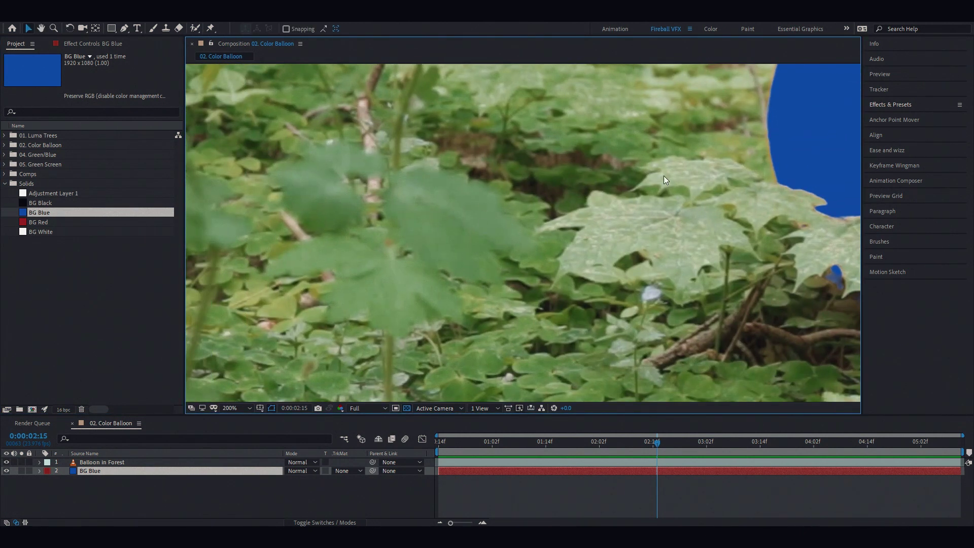
pyautogui.moveTo(612, 184); pyautogui.dragTo(314, 342)
pyautogui.moveTo(522, 228); pyautogui.dragTo(452, 339)
pyautogui.scroll(1, 497, 233)
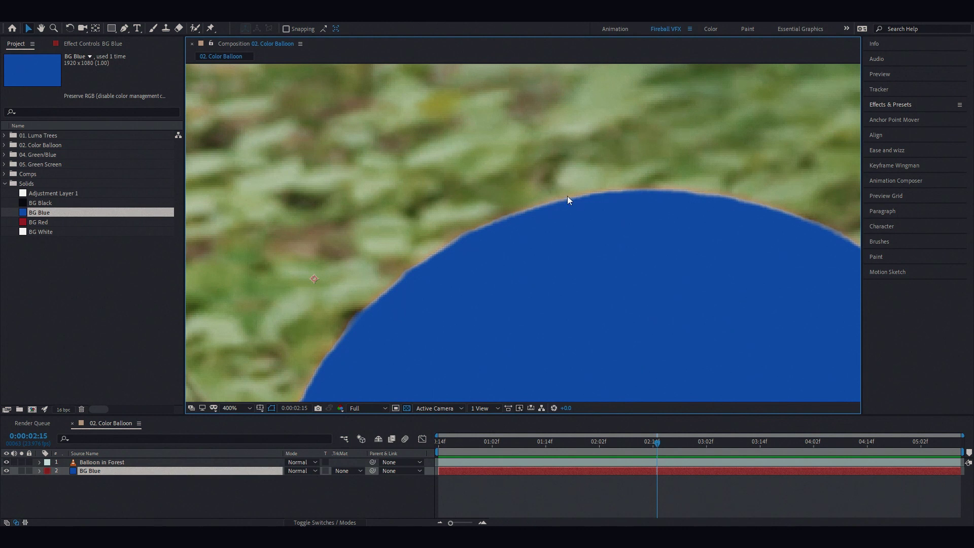
pyautogui.scroll(-2, 567, 196)
pyautogui.moveTo(618, 398); pyautogui.dragTo(581, 208)
pyautogui.scroll(2, 582, 208)
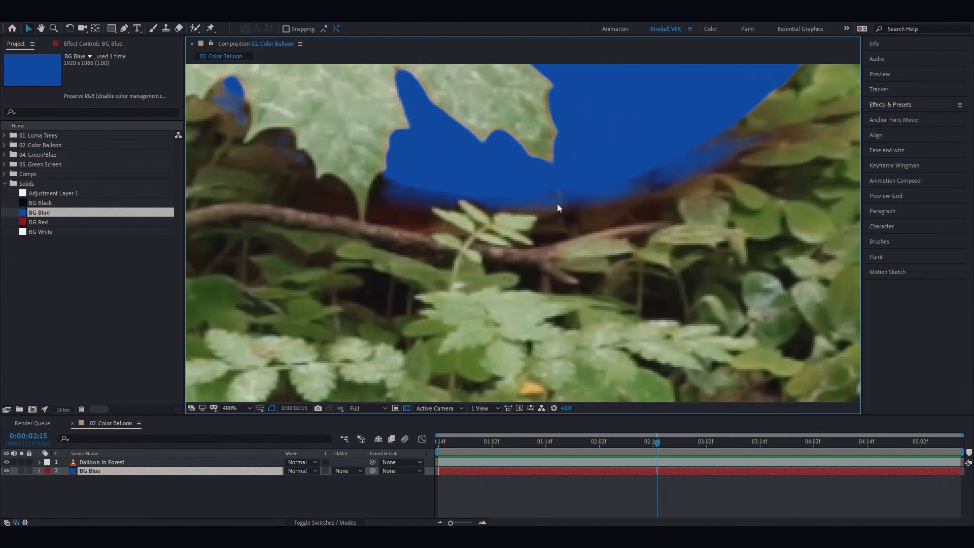
pyautogui.hotkey('shift', '/')
pyautogui.press('F2')
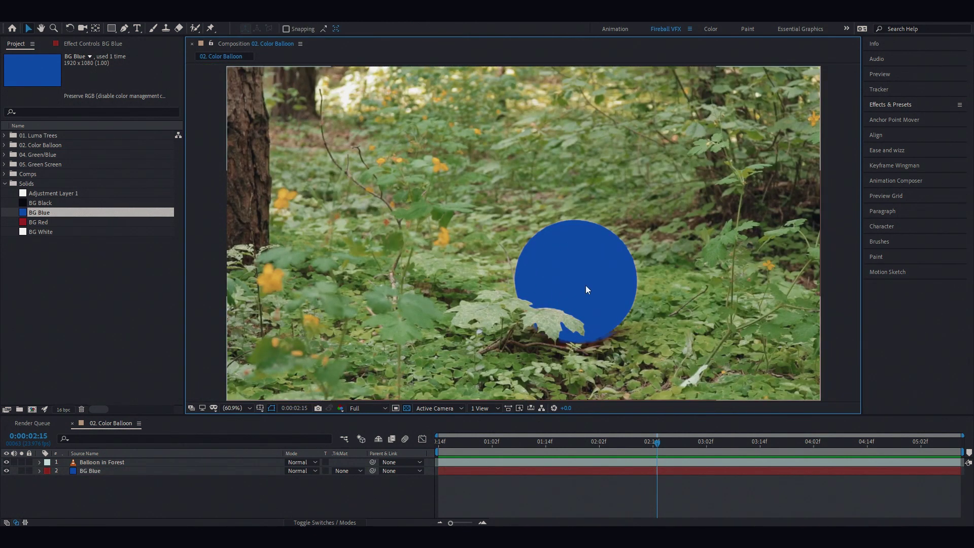
pyautogui.press('space')
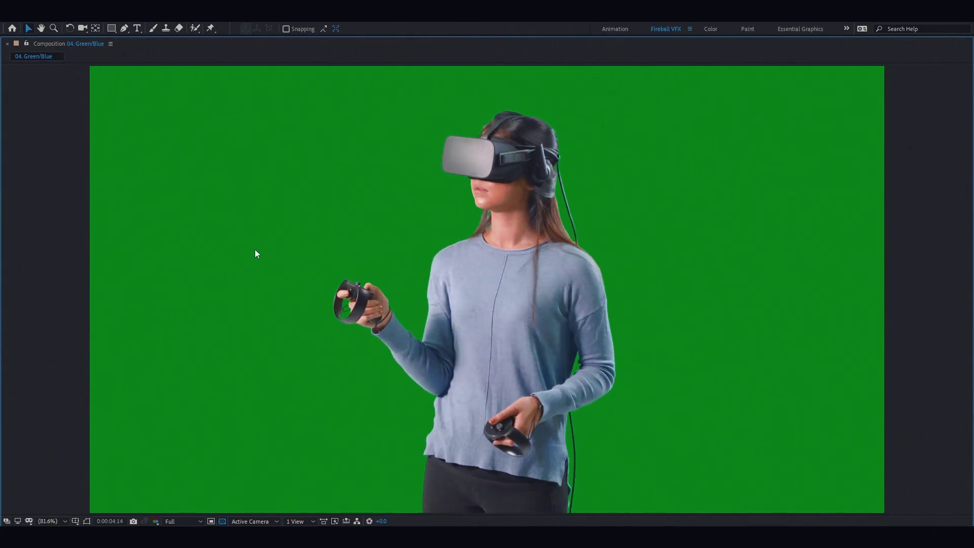
# Compare individual colour channels, including red and green, of the 04. Green/Blue footage and restore the full-colour view.
pyautogui.hotkey('alt', '1')
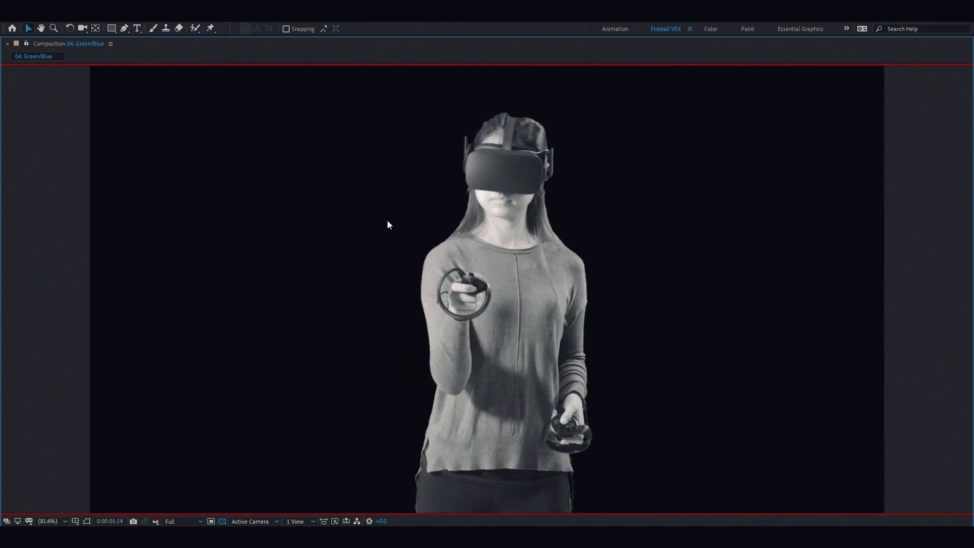
pyautogui.hotkey('alt', '3')
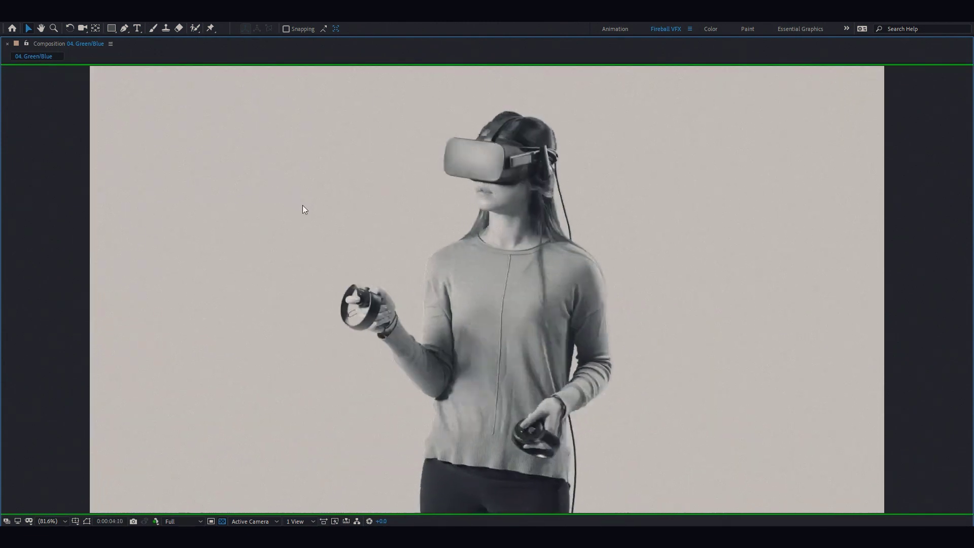
pyautogui.hotkey('alt', '2')
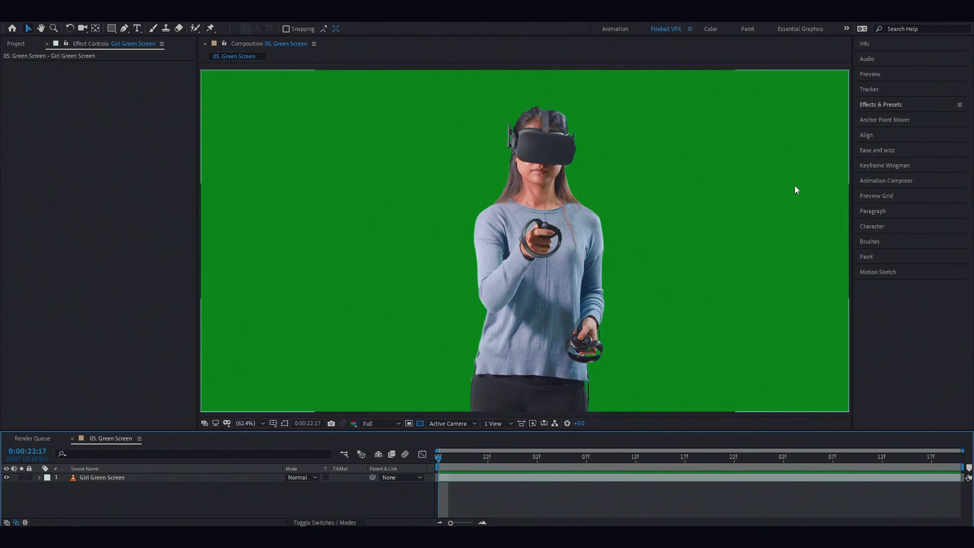
# Apply Keylight (1.2) to the Girl Green Screen layer and sample the green backdrop as its Screen Colour.
pyautogui.click(882, 104)
pyautogui.click(898, 117)
pyautogui.write('keylight')
pyautogui.moveTo(894, 163); pyautogui.dragTo(587, 173)
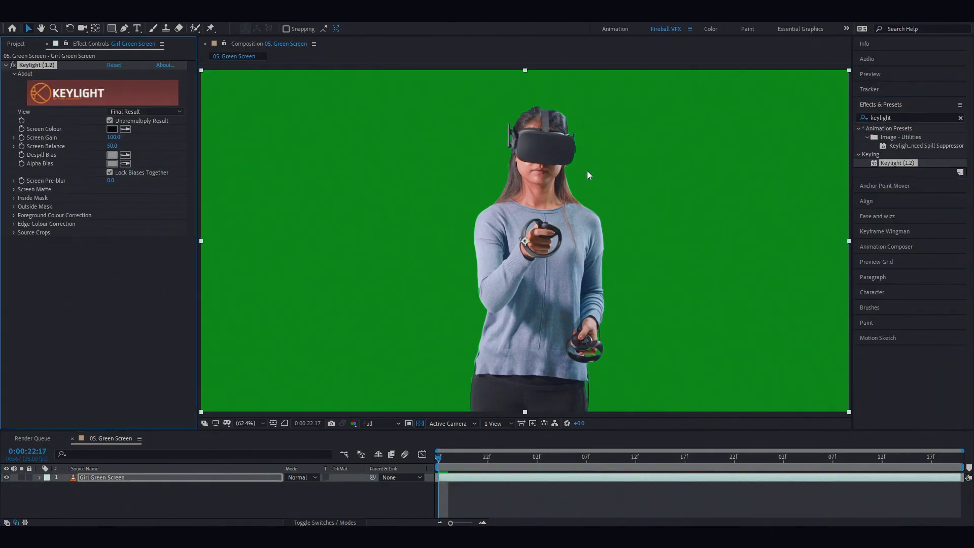
pyautogui.click(125, 130)
pyautogui.click(491, 189)
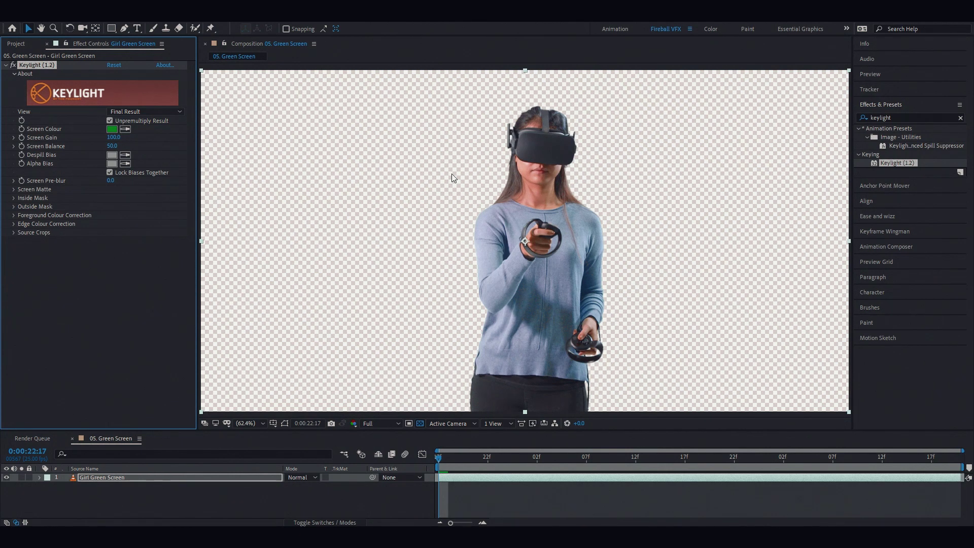
# Look through Keylight's Screen Matte, Inside Mask and Outside Mask settings.
pyautogui.click(14, 190)
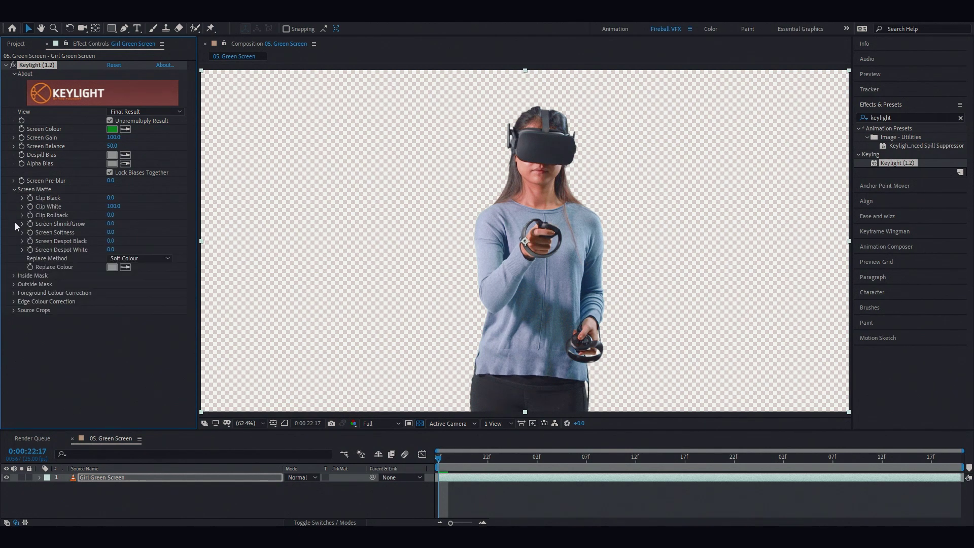
pyautogui.click(14, 276)
pyautogui.click(14, 335)
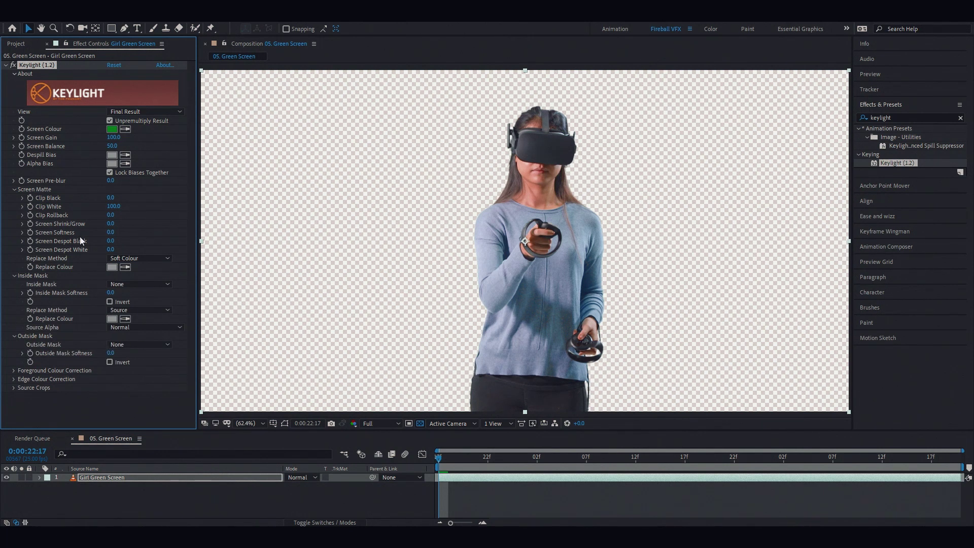
pyautogui.click(14, 335)
pyautogui.click(14, 275)
pyautogui.click(14, 190)
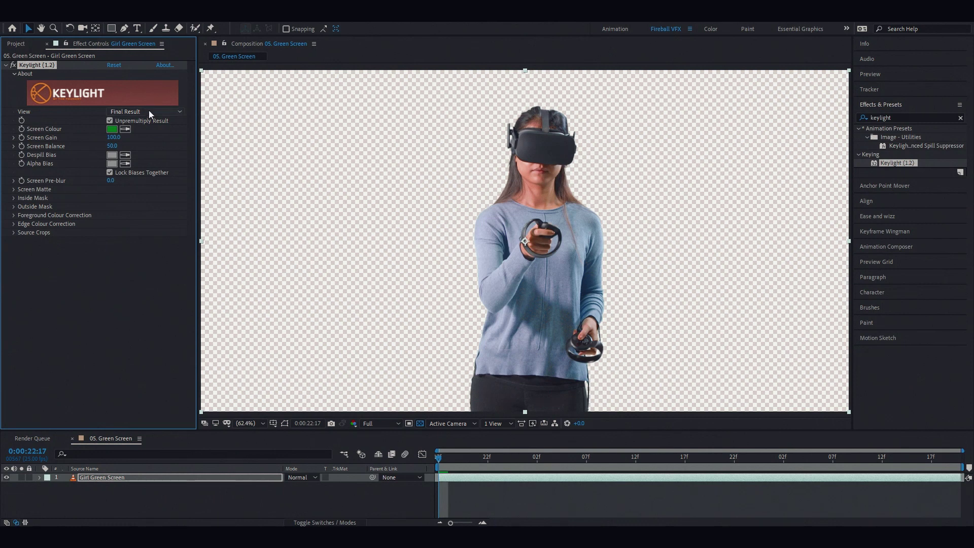
# Set the Keylight view to Status and examine the matte around the neck and shoulders up close.
pyautogui.click(178, 112)
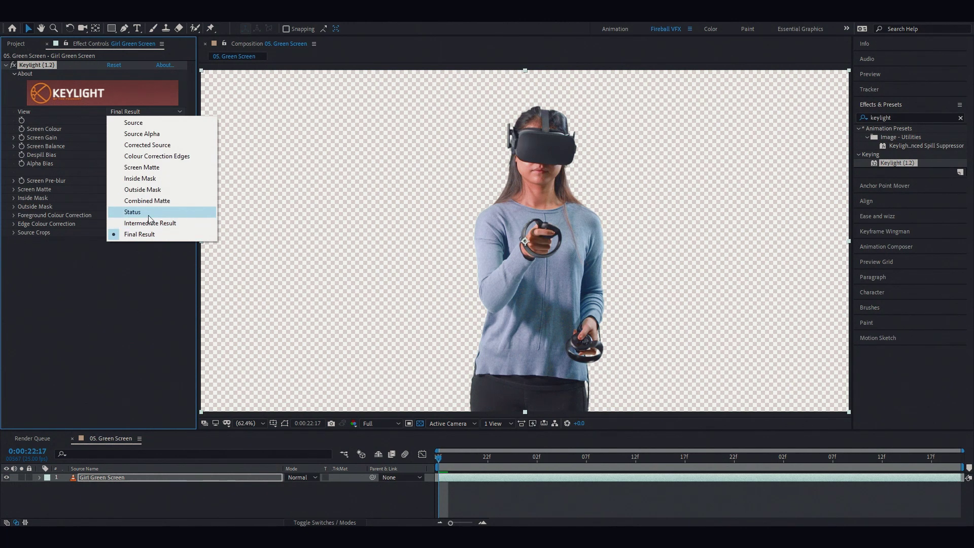
pyautogui.click(132, 212)
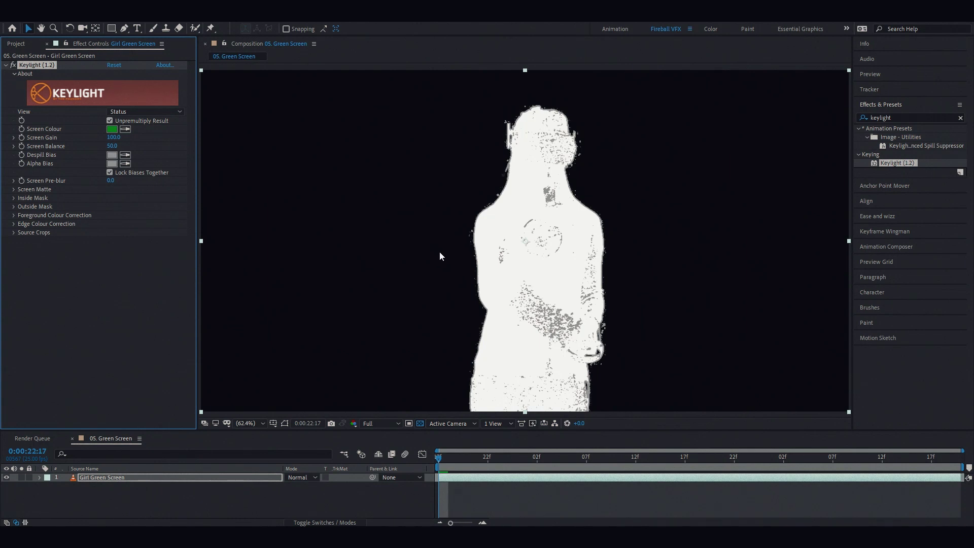
pyautogui.click(437, 224)
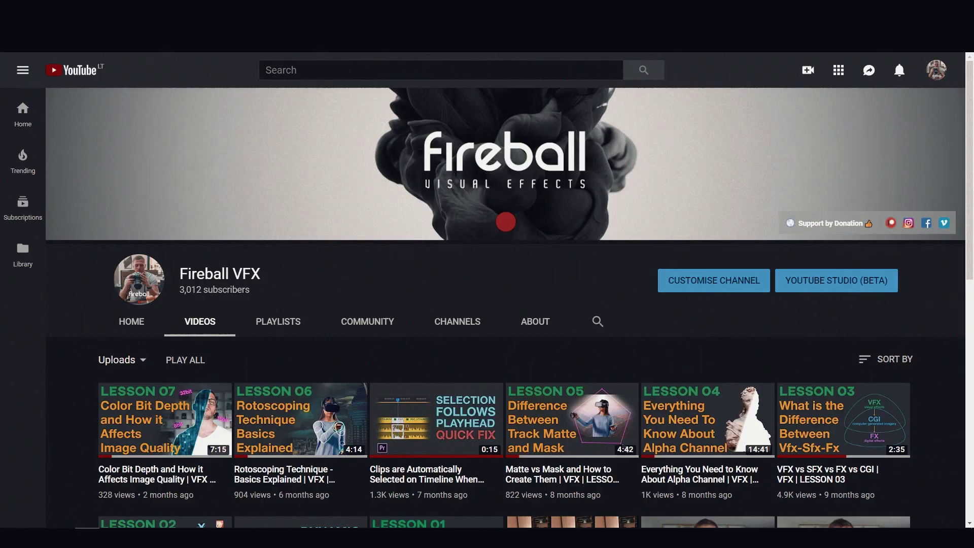
pyautogui.scroll(-2, 561, 279)
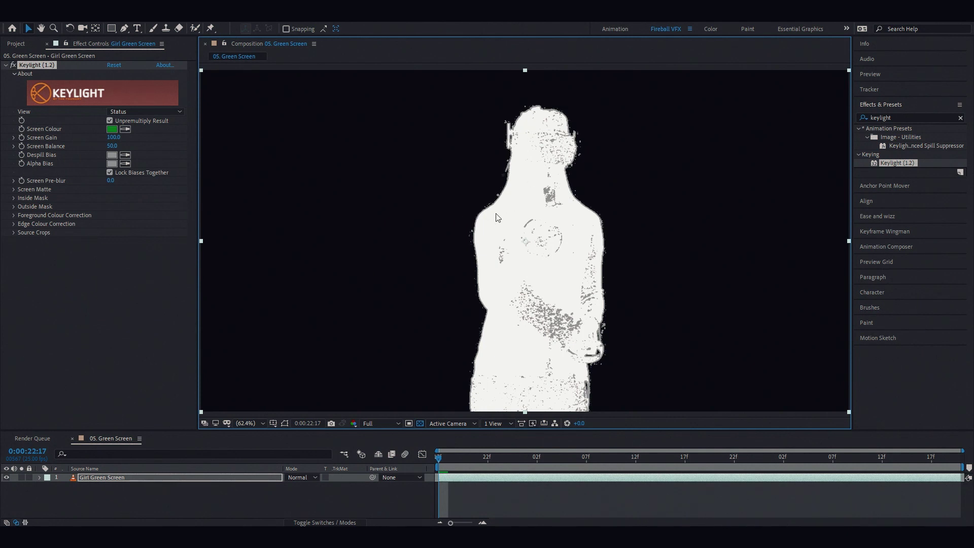
pyautogui.scroll(3, 422, 205)
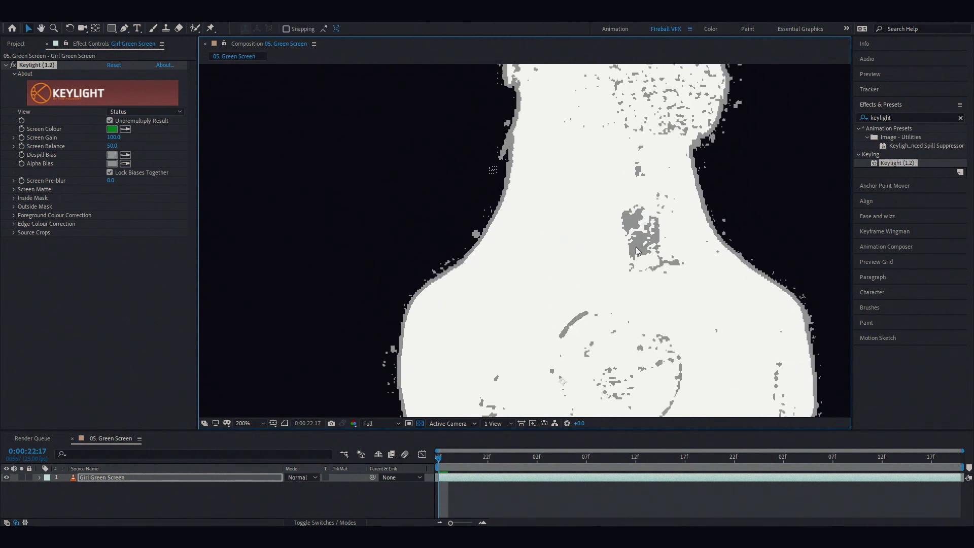
pyautogui.hotkey('shift', '/')
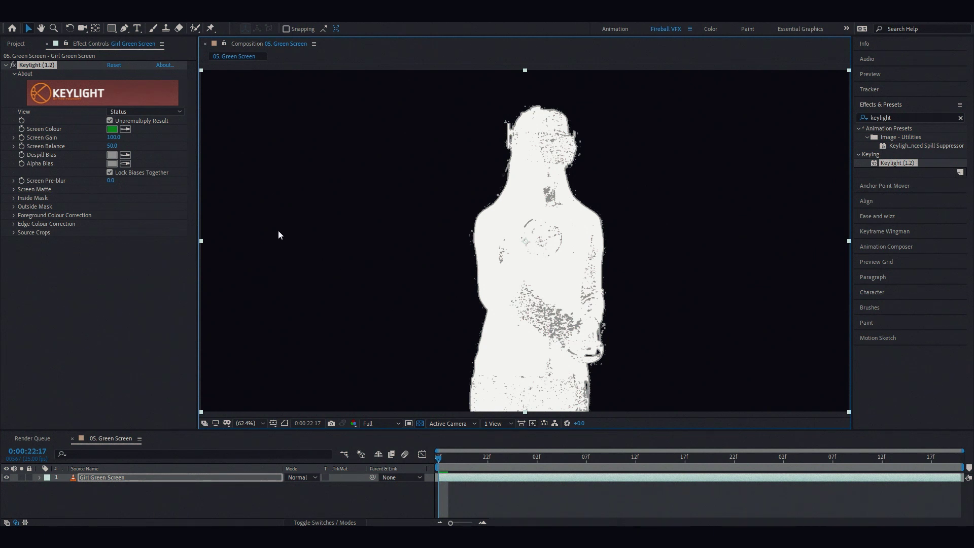
# Clean up Keylight's screen matte by setting Clip Black to 18 and Clip White to 63, checking the silhouette's edges.
pyautogui.click(24, 189)
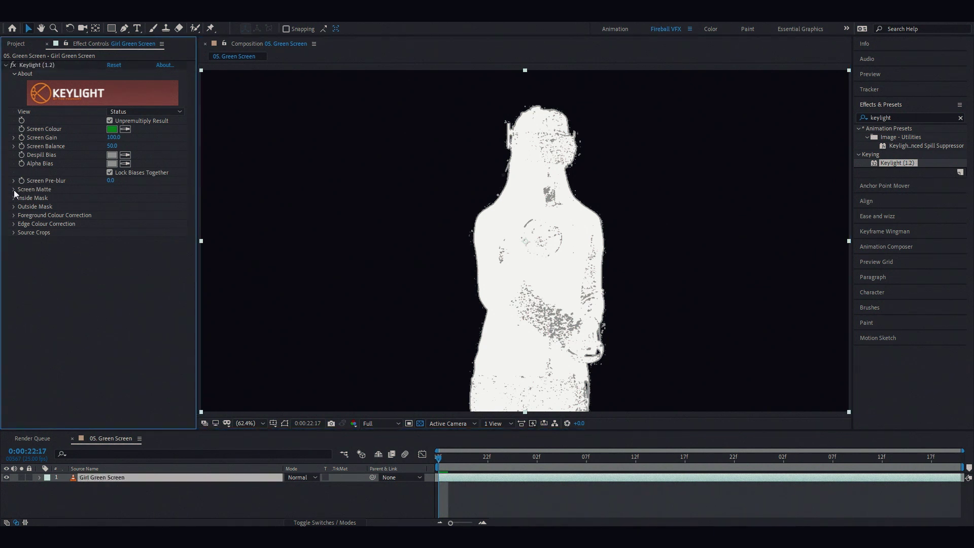
pyautogui.click(14, 191)
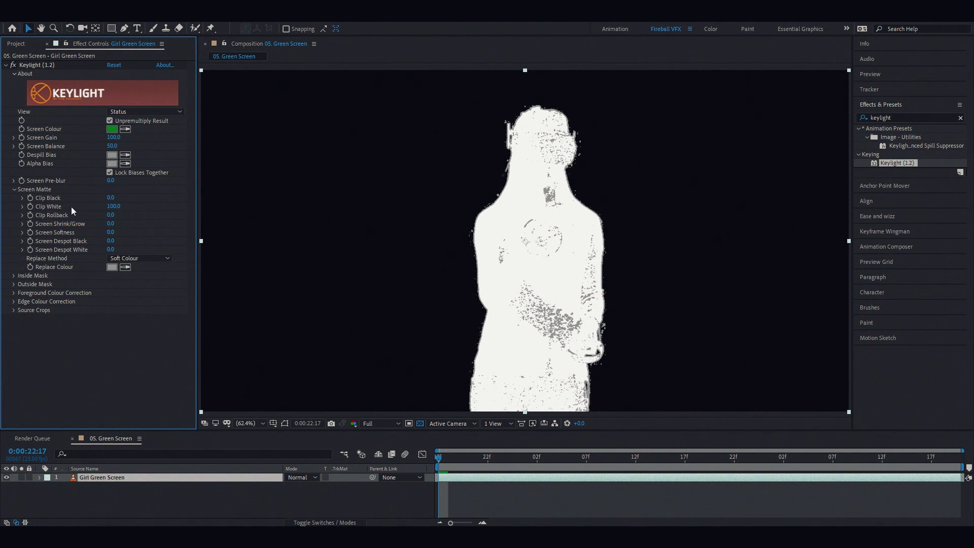
pyautogui.moveTo(111, 198); pyautogui.dragTo(113, 198)
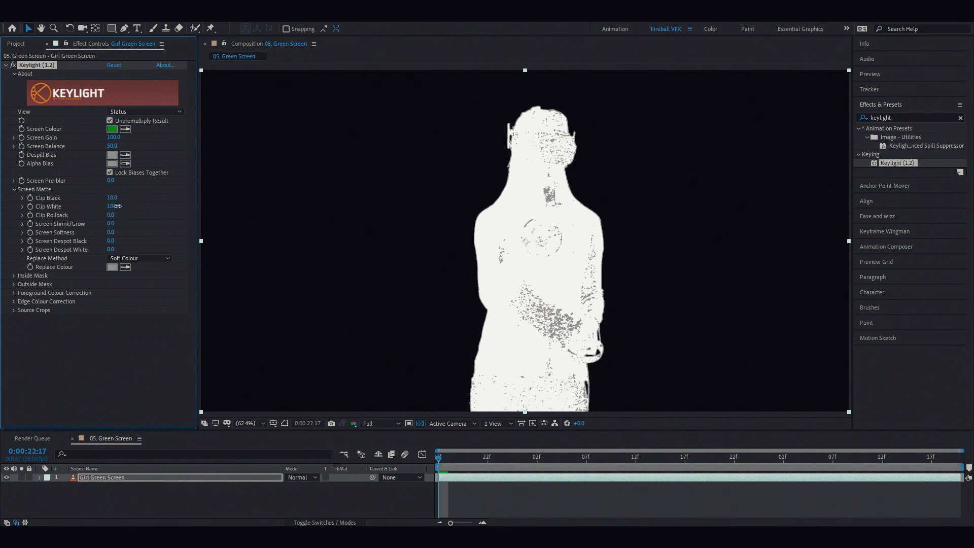
pyautogui.moveTo(115, 205); pyautogui.dragTo(112, 206)
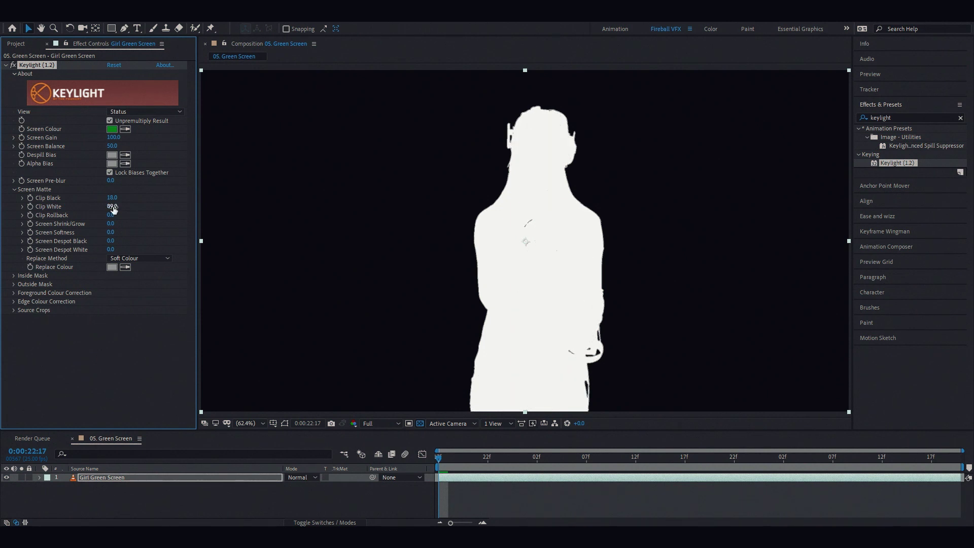
pyautogui.scroll(5, 472, 187)
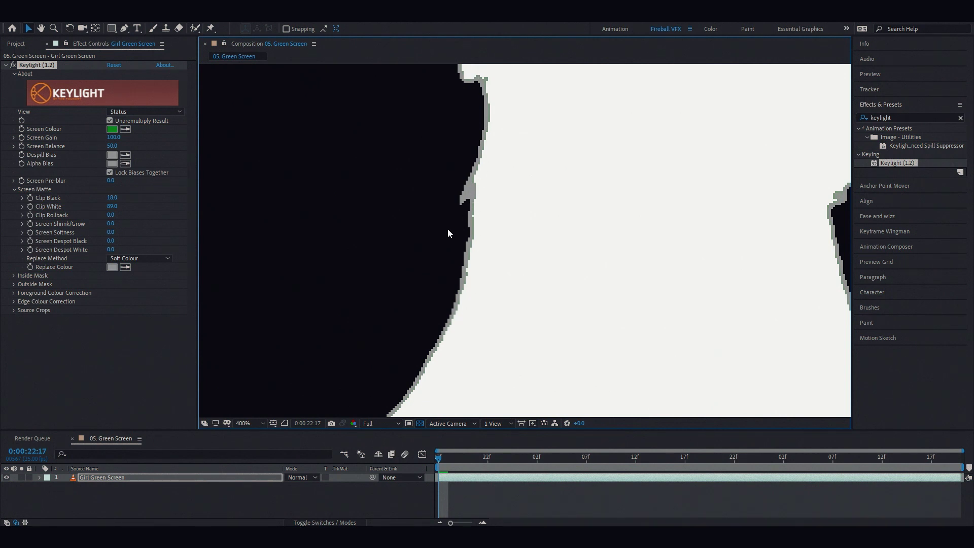
pyautogui.hotkey('shift', '/')
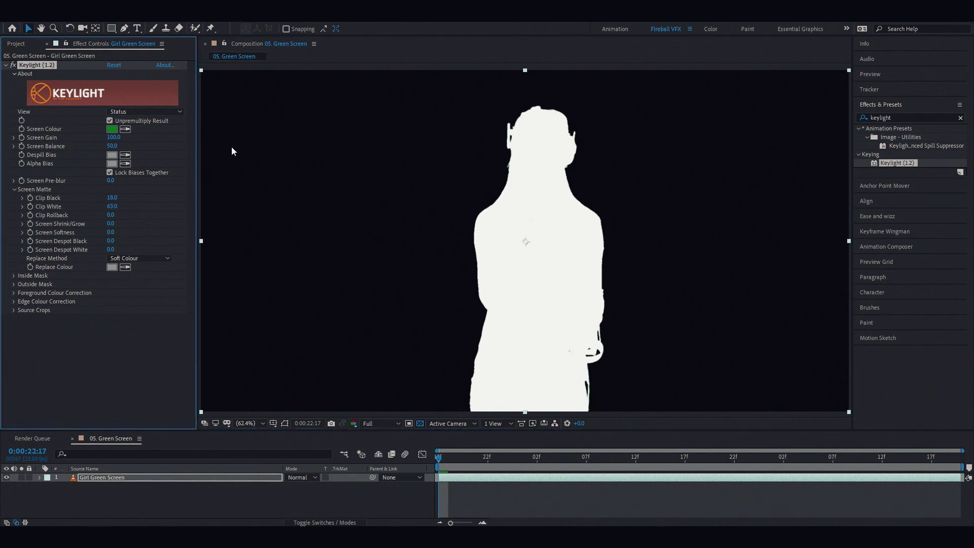
# Switch the Keylight view to Intermediate Result and play the clip to check the hair and headset edges for green fringing.
pyautogui.click(145, 112)
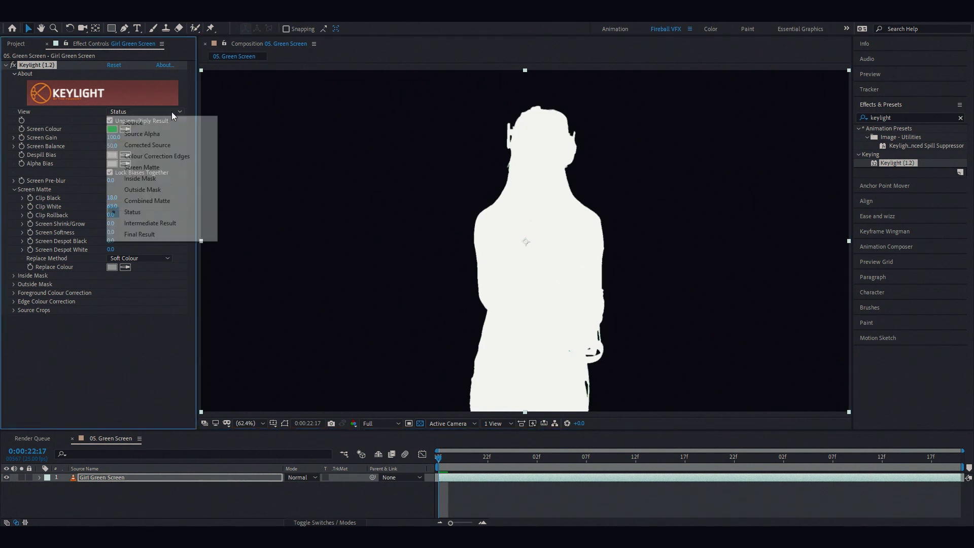
pyautogui.click(151, 223)
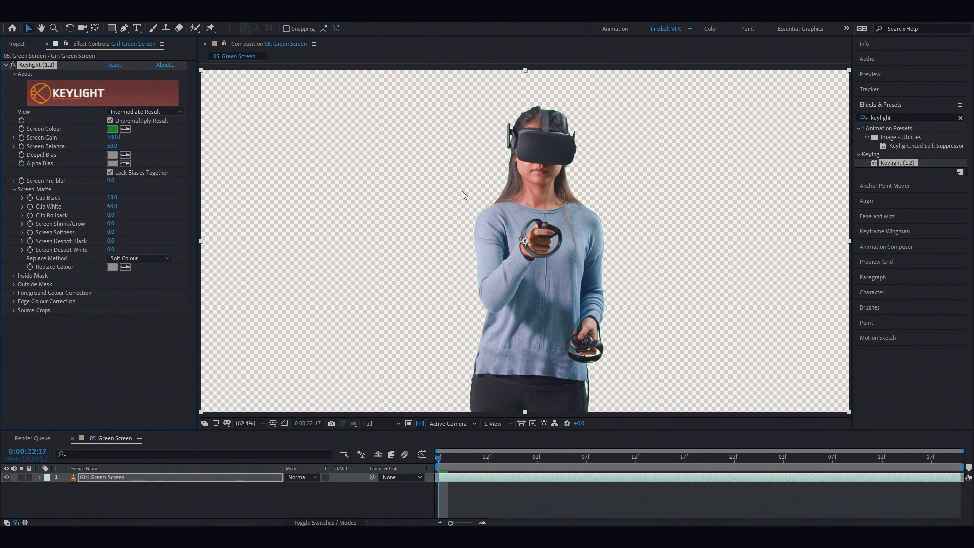
pyautogui.scroll(7, 431, 160)
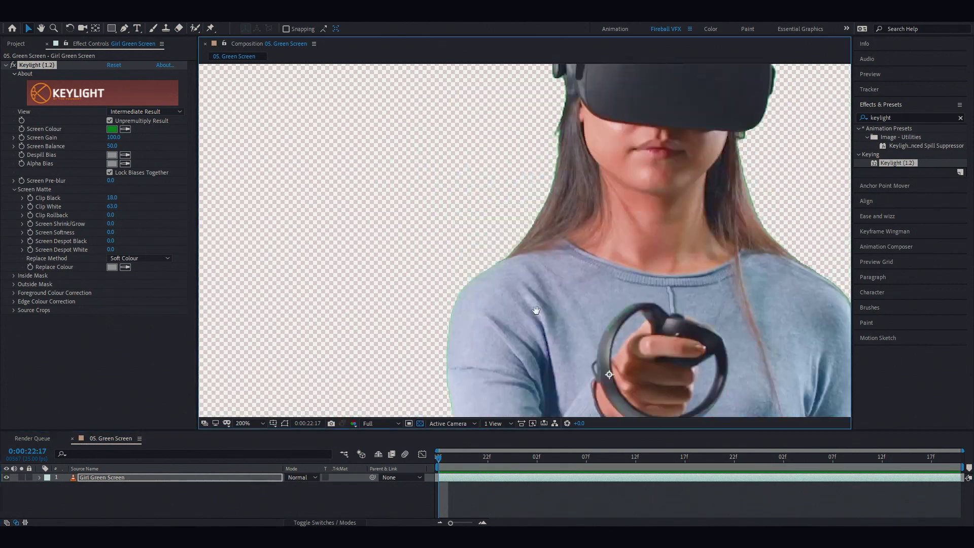
pyautogui.press('space')
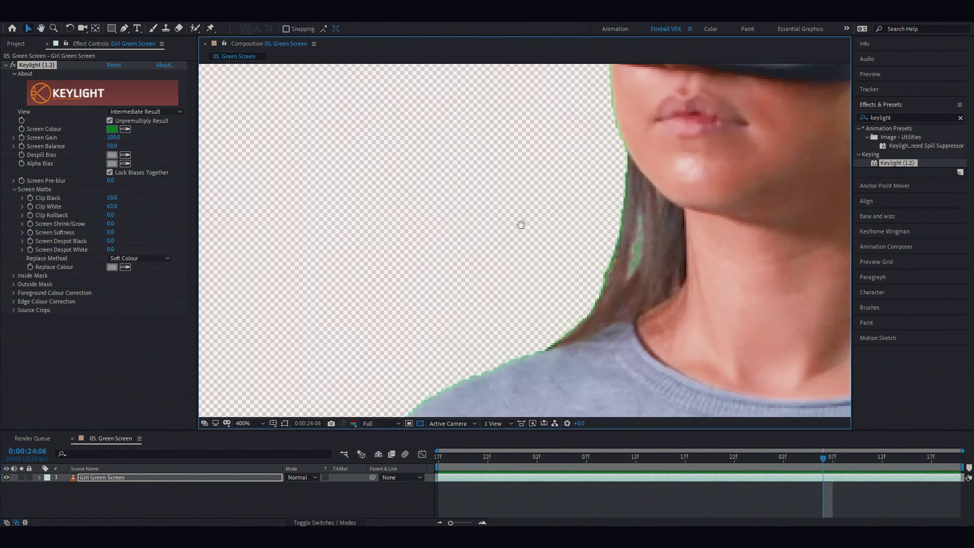
pyautogui.moveTo(604, 133); pyautogui.dragTo(511, 289)
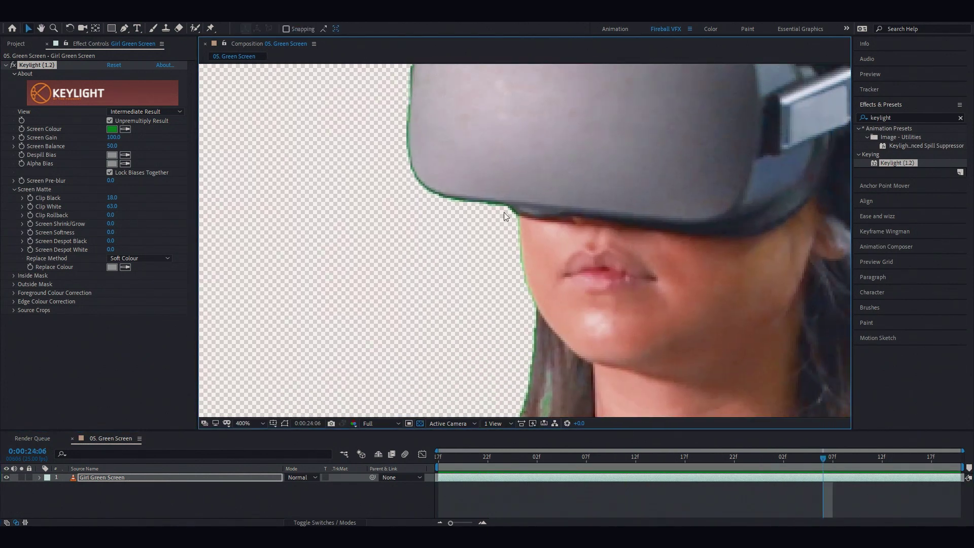
# Apply Advanced Spill Suppressor to the keyed layer, using the Ultra method with Keylight's screen green as its Key Color.
pyautogui.doubleClick(893, 117)
pyautogui.write('advanced')
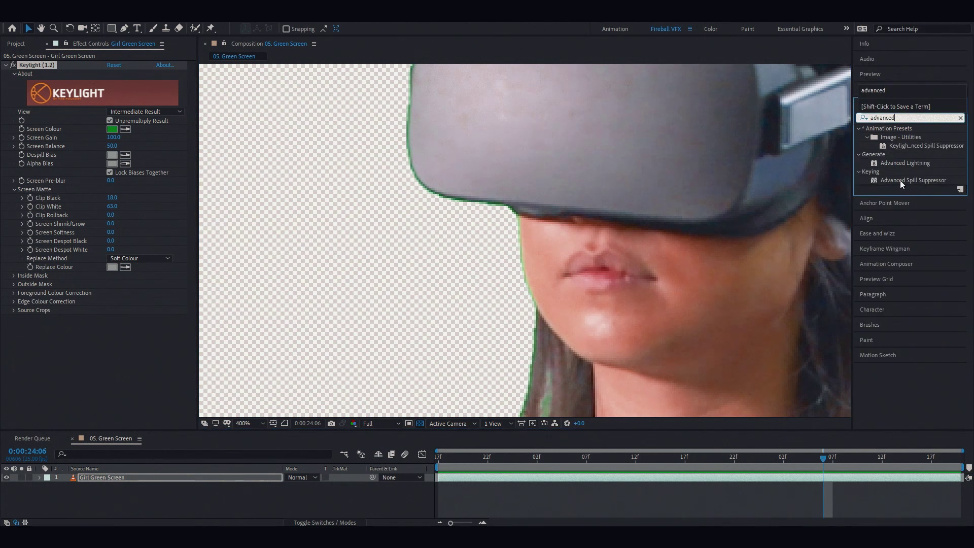
pyautogui.moveTo(914, 180); pyautogui.dragTo(678, 210)
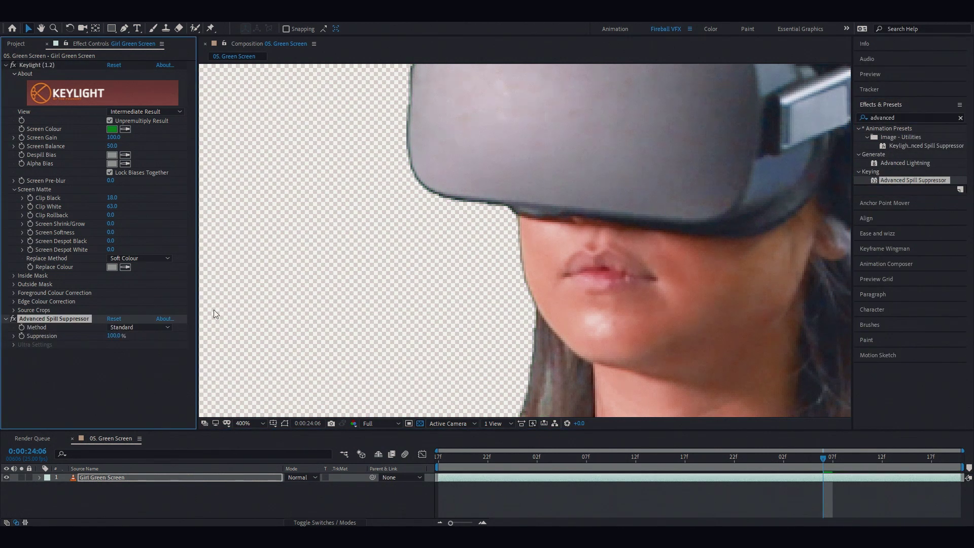
pyautogui.click(142, 328)
pyautogui.click(133, 349)
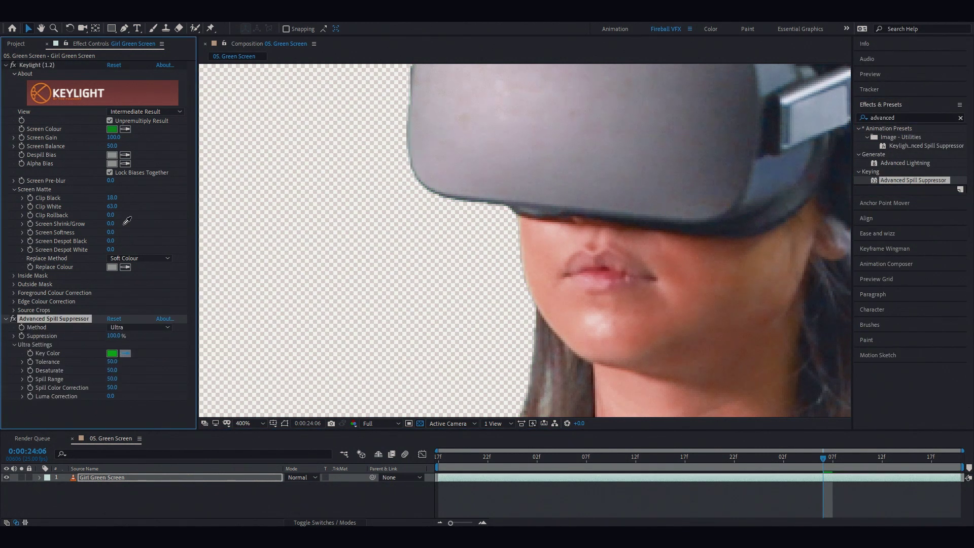
pyautogui.click(111, 129)
# Try the spill suppressor's Tolerance at 0, undo that change, and set Spill Range to 64.
pyautogui.press('`')
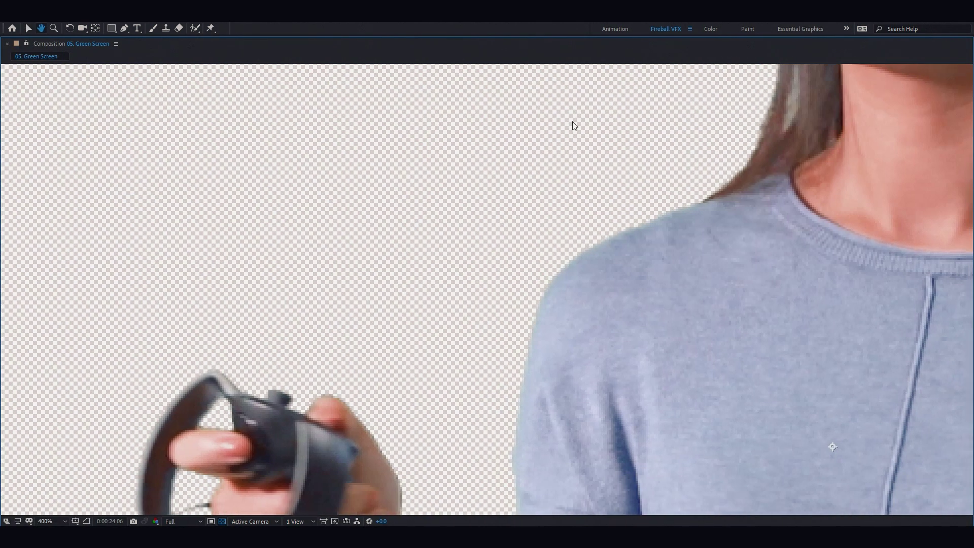
pyautogui.moveTo(466, 254); pyautogui.dragTo(460, 179)
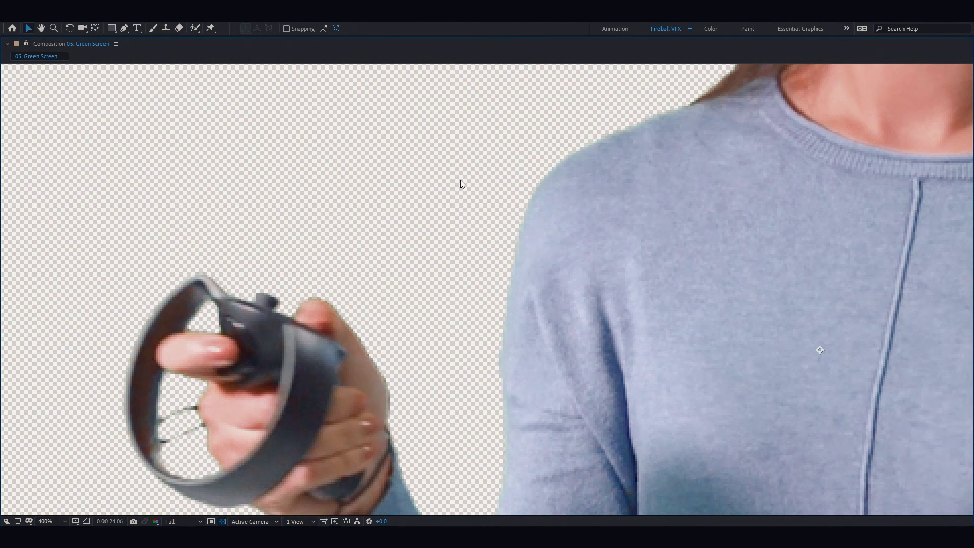
pyautogui.press('`')
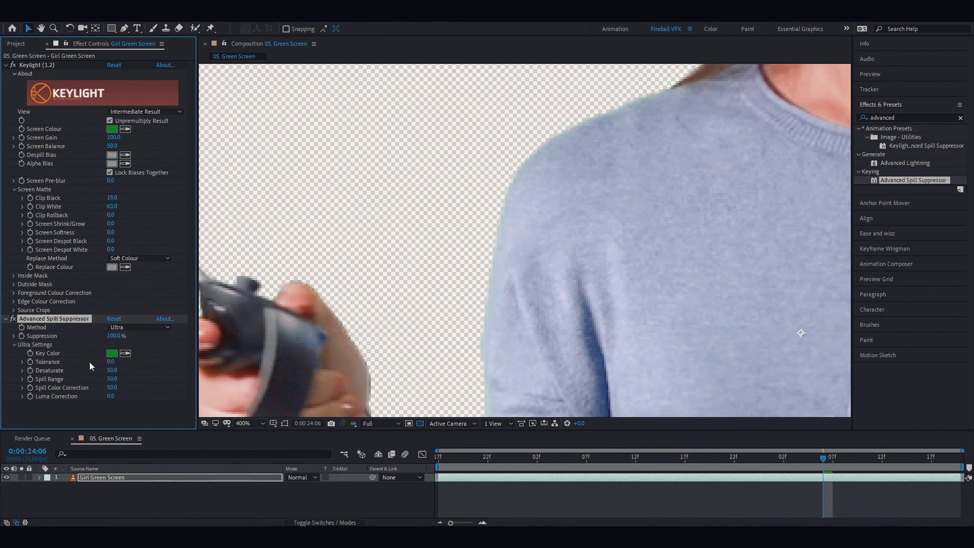
pyautogui.hotkey('ctrl', 'z')
pyautogui.moveTo(111, 369)
pyautogui.mouseDown()
pyautogui.moveTo(146, 370)
pyautogui.moveTo(83, 370)
pyautogui.moveTo(111, 379)
pyautogui.mouseUp()
pyautogui.hotkey('ctrl', 'z')
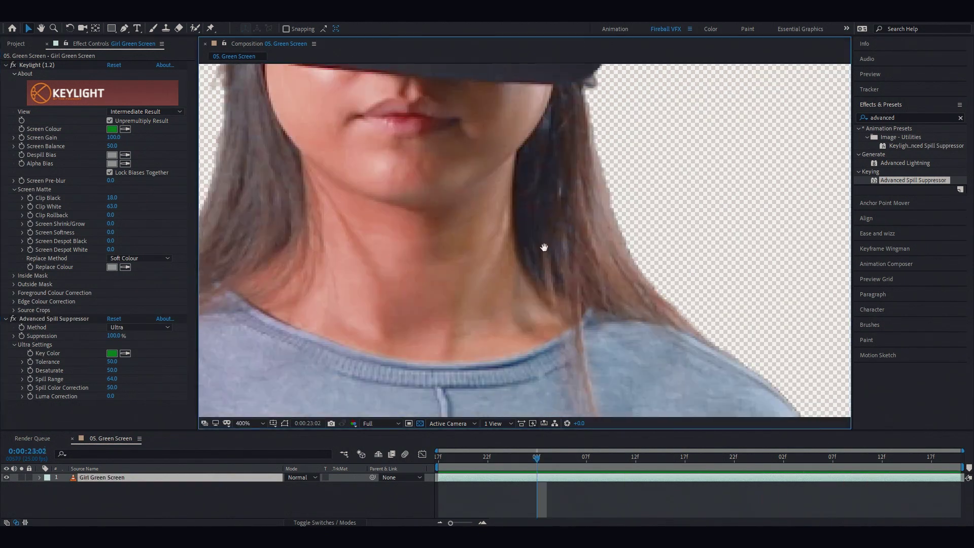
# Check the hair and shoulder edges during playback and insert Key Cleaner between Keylight and Advanced Spill Suppressor.
pyautogui.moveTo(544, 247); pyautogui.dragTo(537, 228)
pyautogui.press('space')
pyautogui.press('space')
pyautogui.moveTo(671, 308); pyautogui.dragTo(540, 131)
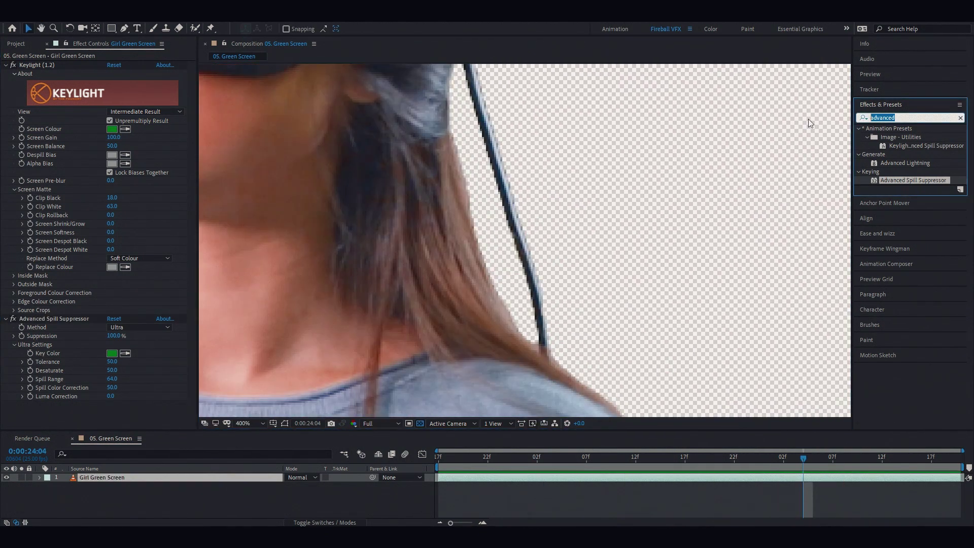
pyautogui.write('key')
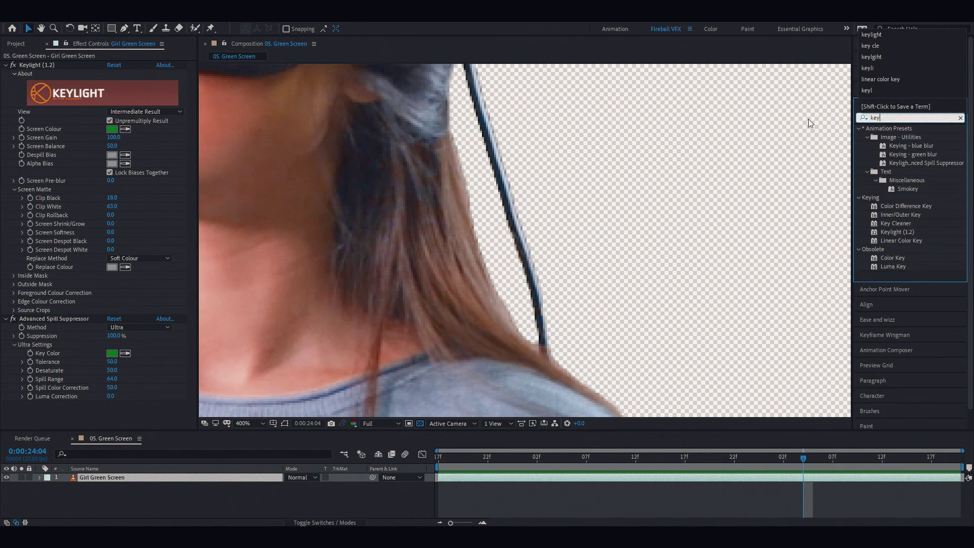
pyautogui.write(' cleaner')
pyautogui.moveTo(896, 163); pyautogui.dragTo(62, 313)
pyautogui.click(6, 65)
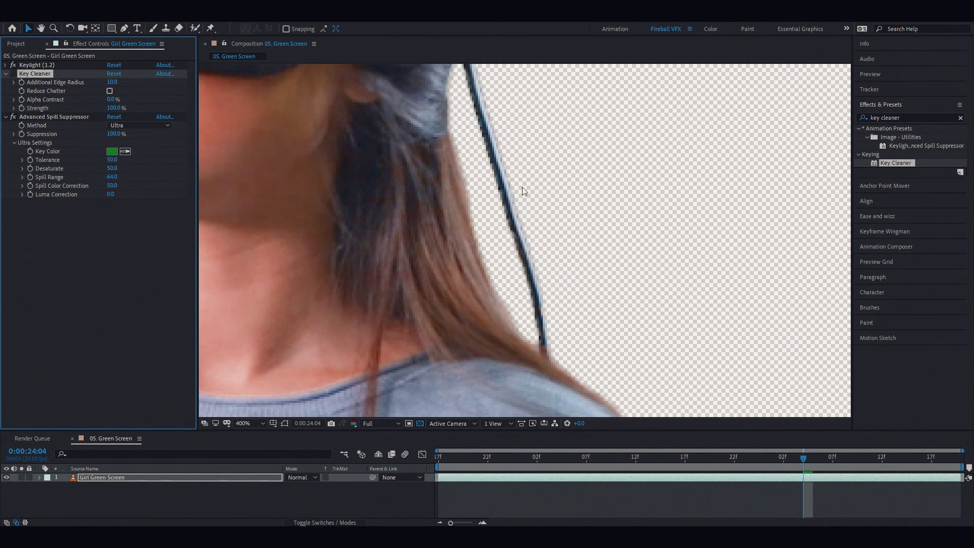
# Place 05. red sky beneath the Girl Green Screen layer and inspect the sleeve and hand edges against it.
pyautogui.scroll(-6, 513, 263)
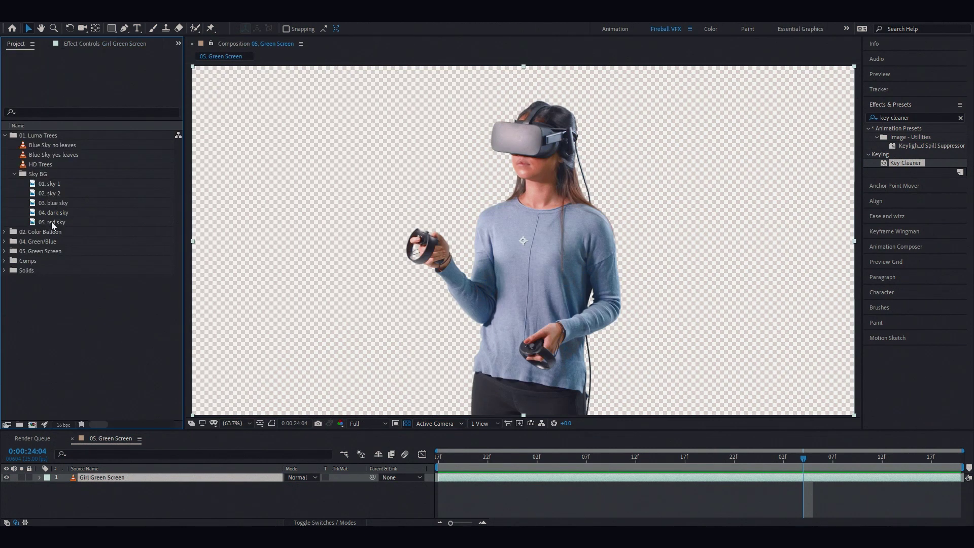
pyautogui.moveTo(52, 225); pyautogui.dragTo(258, 493)
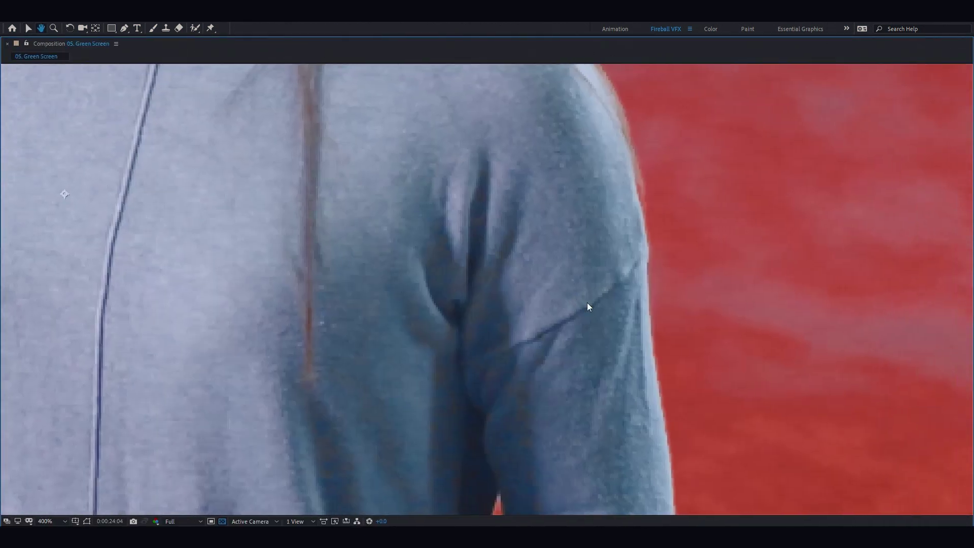
pyautogui.press('v')
pyautogui.moveTo(269, 236); pyautogui.dragTo(973, 315)
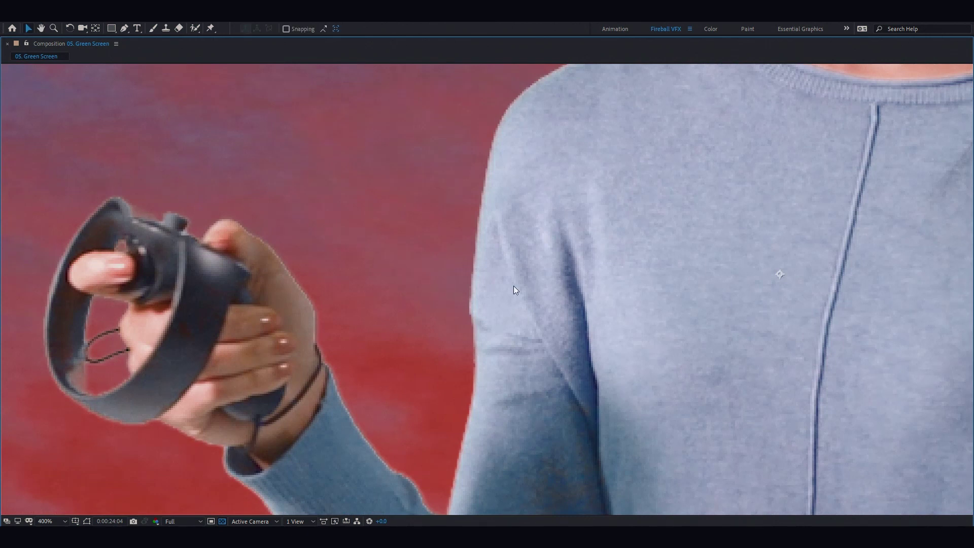
pyautogui.press('`')
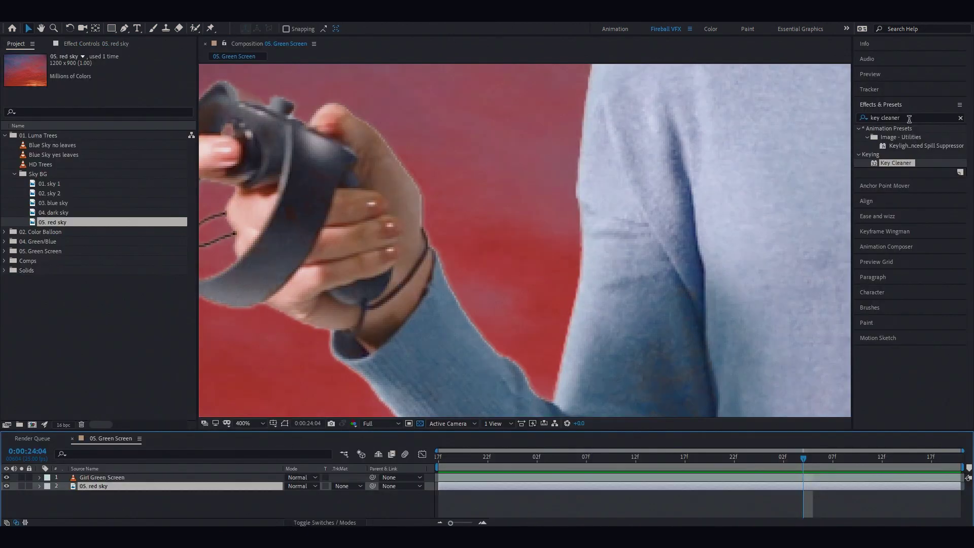
# Apply Refine Hard Matte to the Girl Green Screen layer beneath Advanced Spill Suppressor and inspect the shoulder and hand edges.
pyautogui.click(909, 118)
pyautogui.write('refine hard matte')
pyautogui.moveTo(903, 137); pyautogui.dragTo(632, 208)
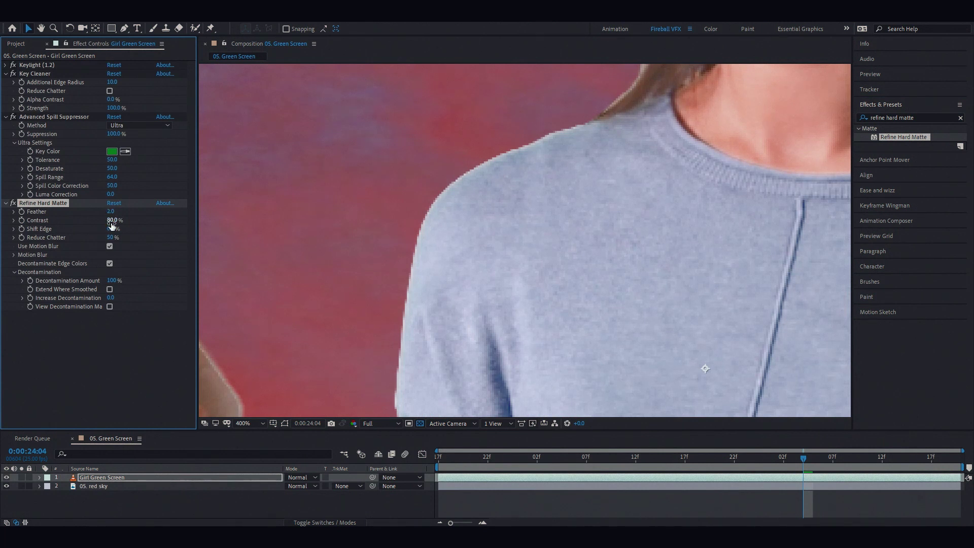
pyautogui.moveTo(204, 282); pyautogui.dragTo(369, 301)
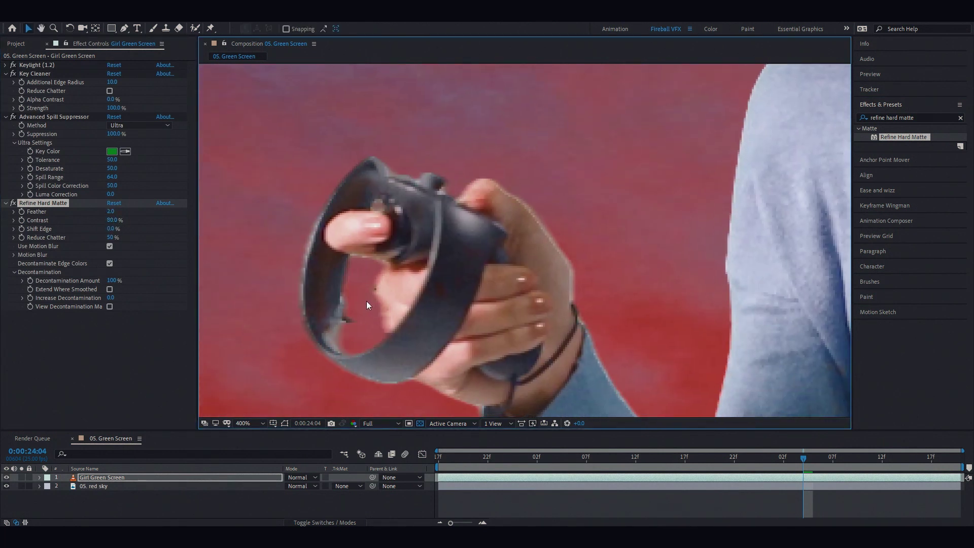
pyautogui.moveTo(680, 178); pyautogui.dragTo(356, 315)
# Set Refine Hard Matte's Shift Edge to 0% and its Feather to 0.
pyautogui.click(114, 228)
pyautogui.write('0')
pyautogui.press('Return')
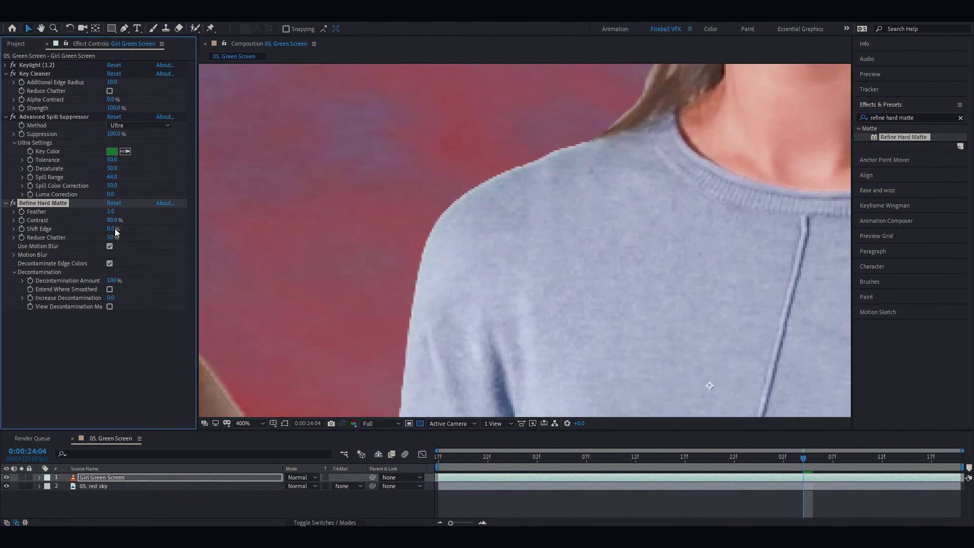
pyautogui.click(115, 233)
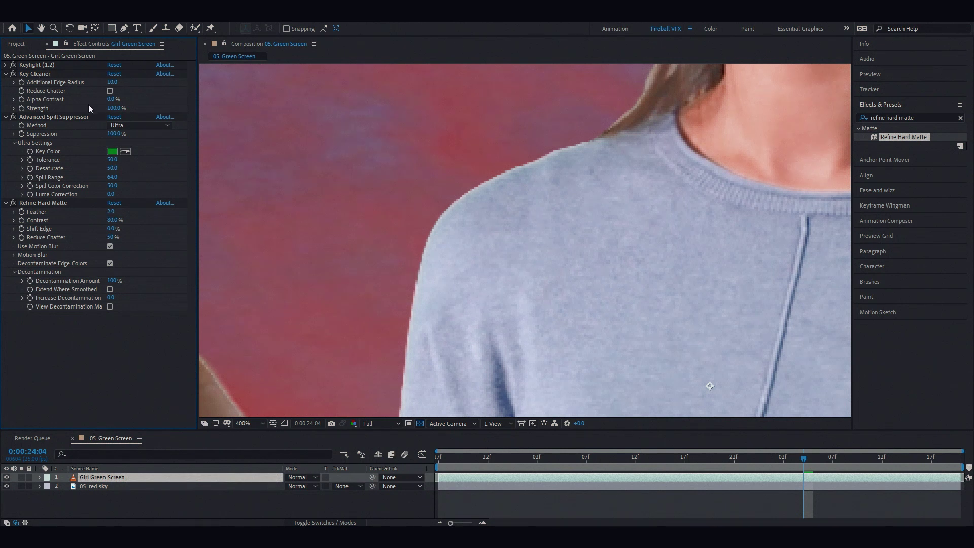
pyautogui.click(111, 211)
pyautogui.write('0')
pyautogui.press('Return')
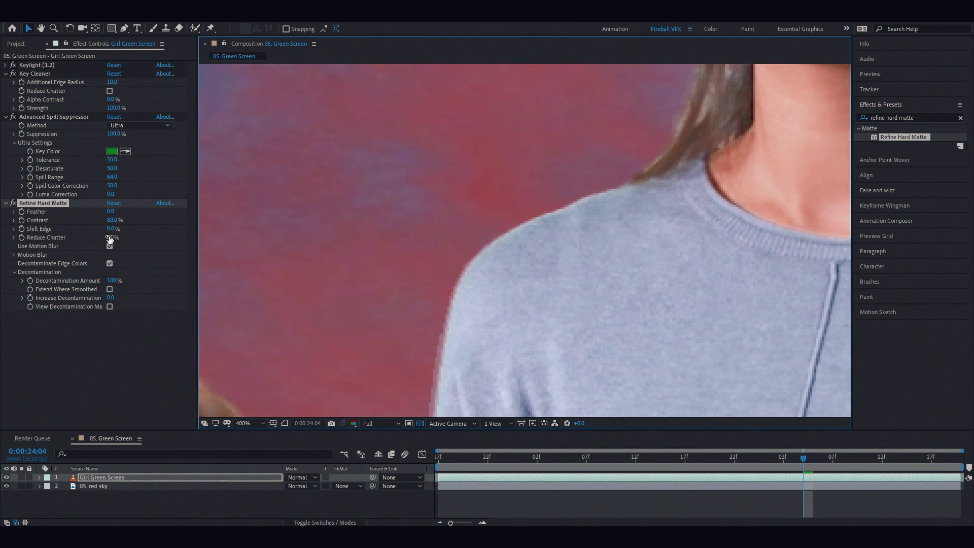
# Try Refine Hard Matte's Reduce Chatter at 100%, then set both Reduce Chatter and Contrast to 0%.
pyautogui.moveTo(110, 238); pyautogui.dragTo(161, 234)
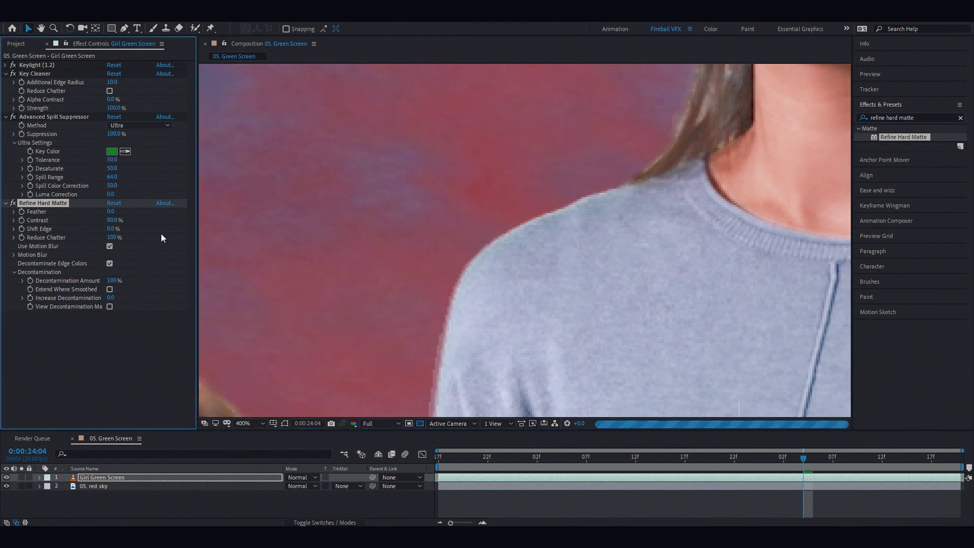
pyautogui.click(111, 237)
pyautogui.write('0')
pyautogui.press('Return')
pyautogui.moveTo(112, 220); pyautogui.dragTo(69, 215)
pyautogui.click(112, 219)
pyautogui.write('0')
pyautogui.press('Return')
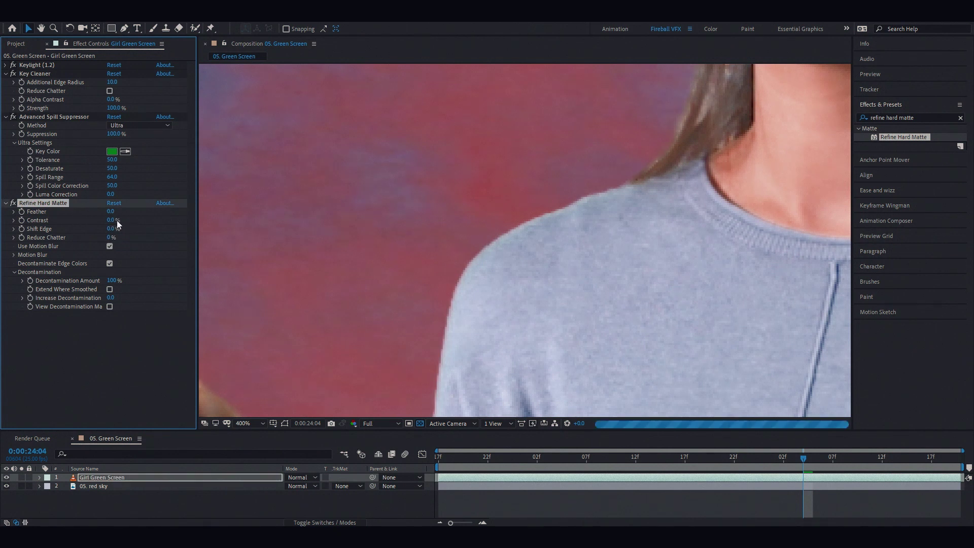
# Turn off Use Motion Blur in Refine Hard Matte and check the sweater's shoulder edge against the red sky.
pyautogui.click(109, 247)
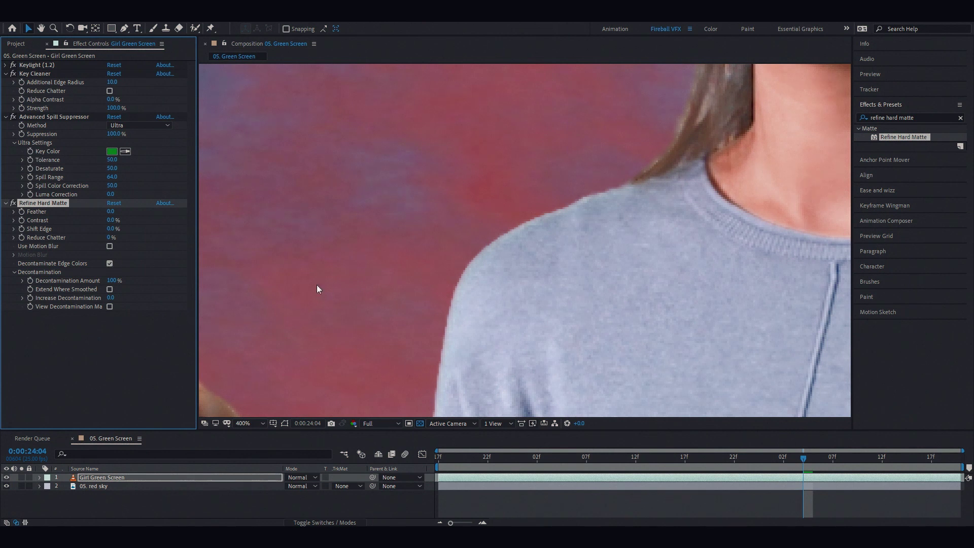
pyautogui.scroll(-2, 558, 264)
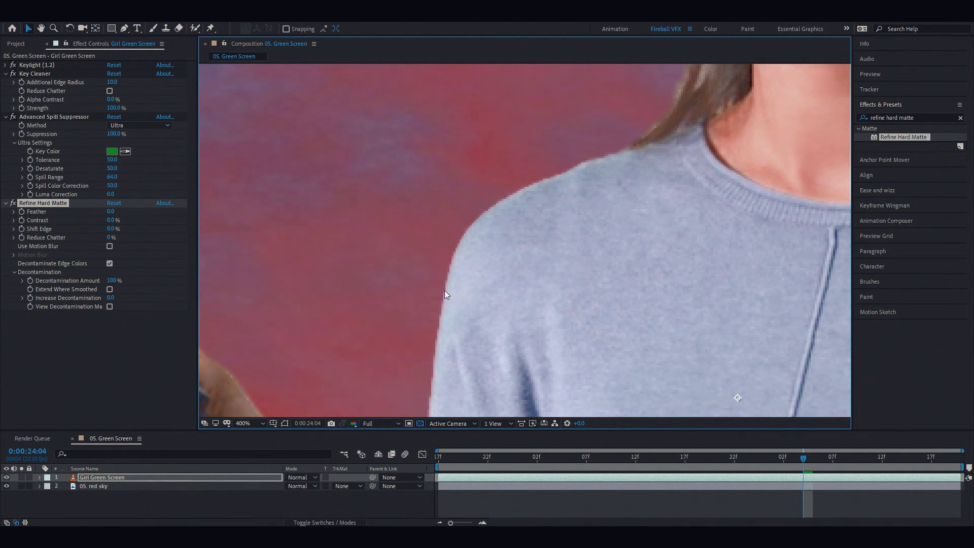
pyautogui.hscroll(-2, 445, 294)
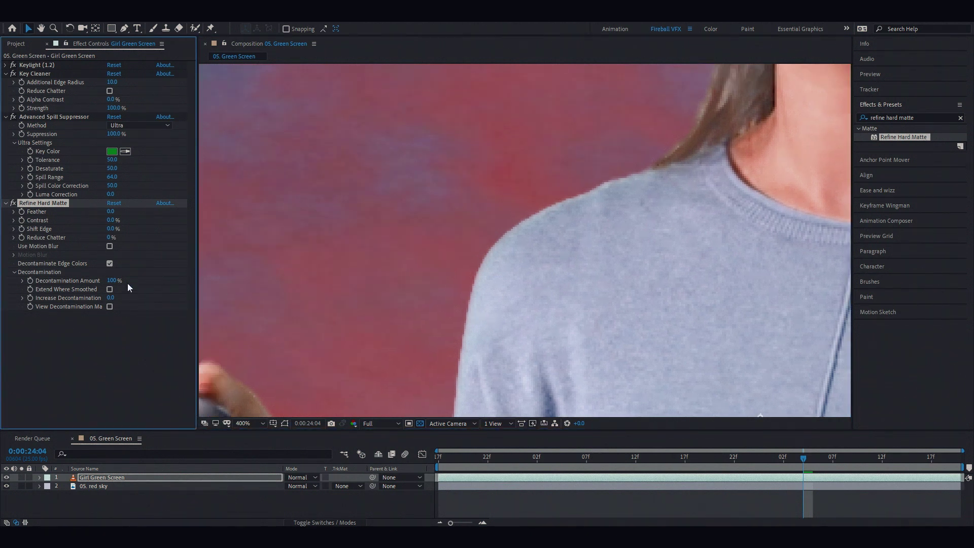